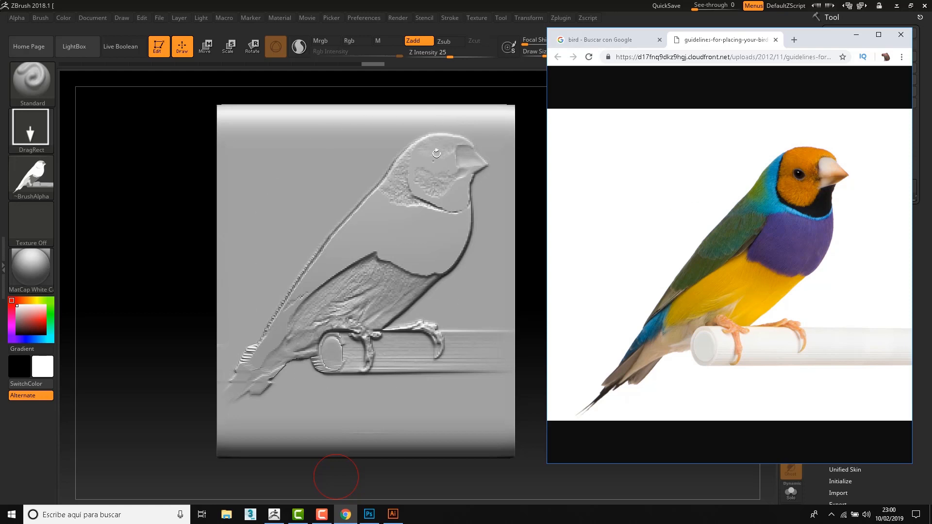
pyautogui.moveTo(174, 216); pyautogui.dragTo(179, 222)
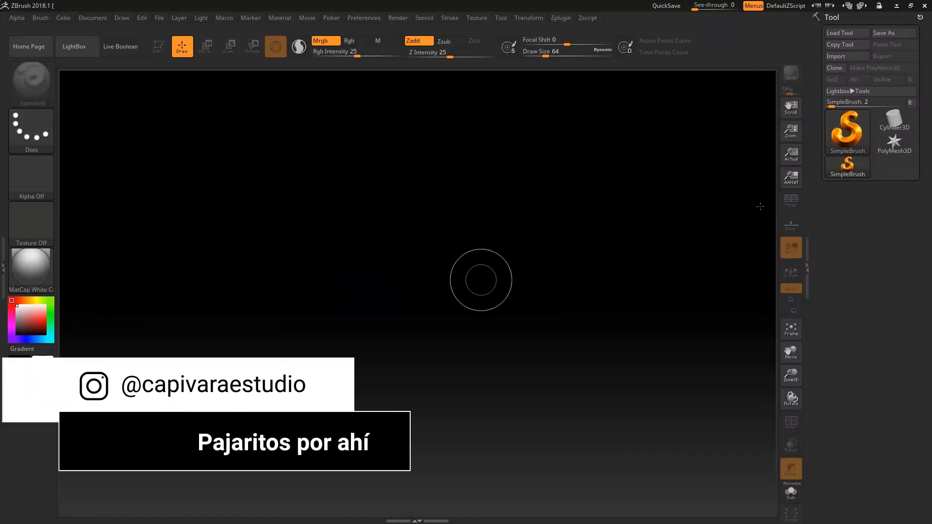
# Place a Cube3D primitive on the canvas in edit mode and convert it into a PolyMesh3D.
pyautogui.click(855, 128)
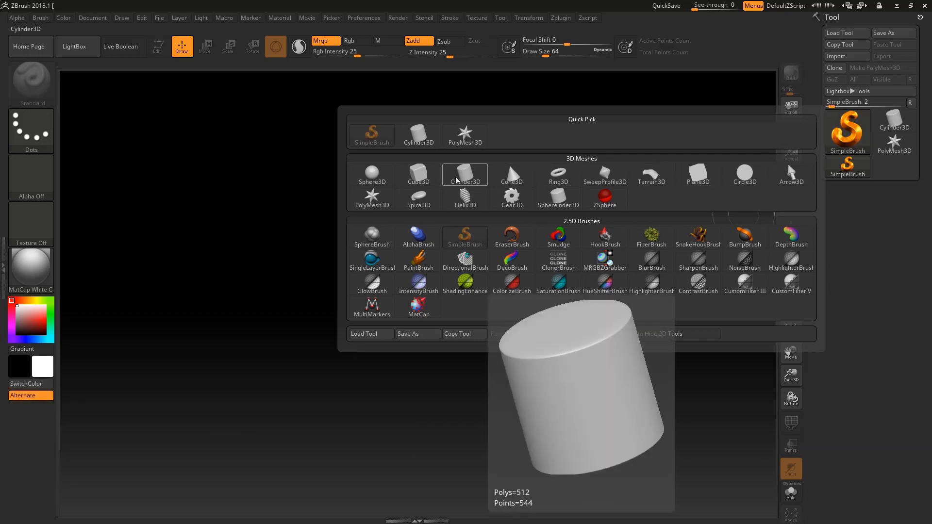
pyautogui.click(420, 176)
pyautogui.moveTo(406, 315); pyautogui.dragTo(405, 449)
pyautogui.press('t')
pyautogui.moveTo(583, 316)
pyautogui.mouseDown()
pyautogui.moveTo(599, 322)
pyautogui.moveTo(590, 316)
pyautogui.mouseUp()
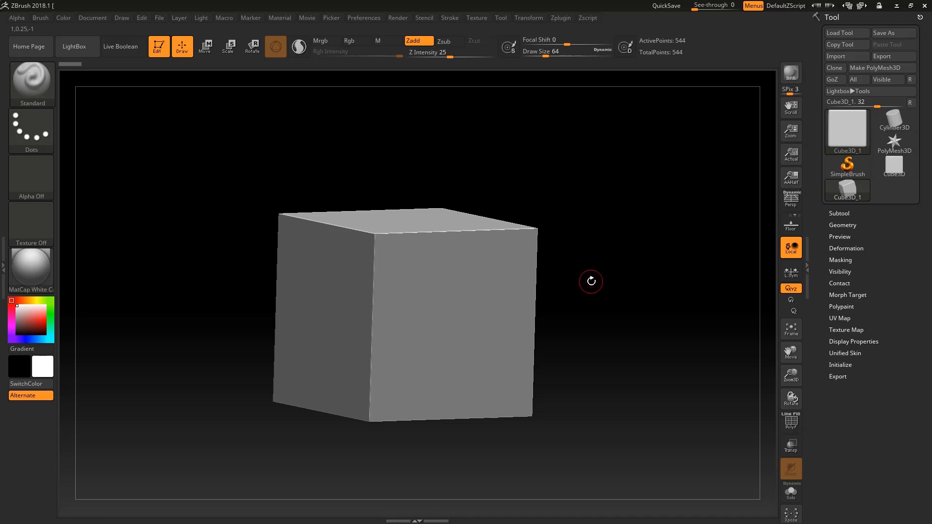
pyautogui.click(876, 69)
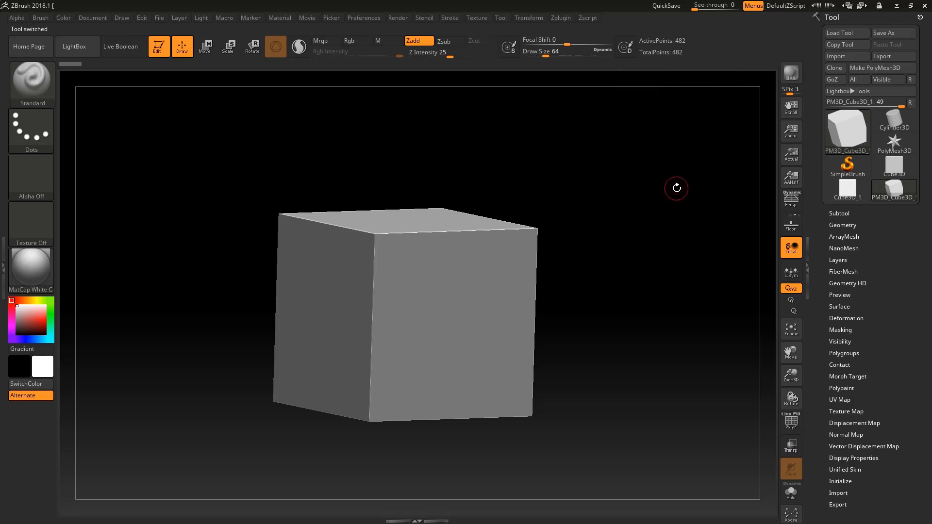
# Subdivide the cube mesh five times and snap the view straight onto its front face.
pyautogui.hotkey('ctrl', 'd')
pyautogui.hotkey('ctrl', 'd')
pyautogui.hotkey('ctrl', 'd')
pyautogui.hotkey('ctrl', 'd')
pyautogui.hotkey('ctrl', 'd')
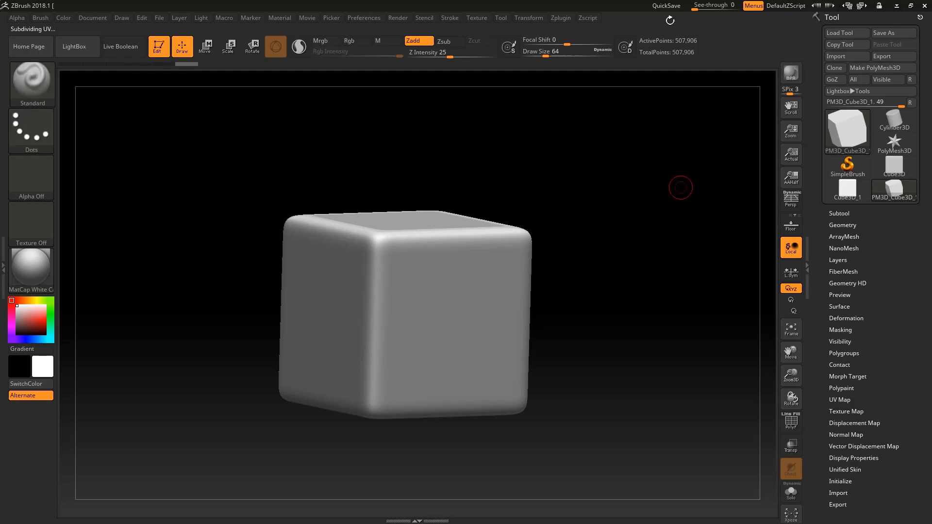
pyautogui.keyDown('shift'); pyautogui.moveTo(630, 223); pyautogui.dragTo(649, 286); pyautogui.keyUp('shift')
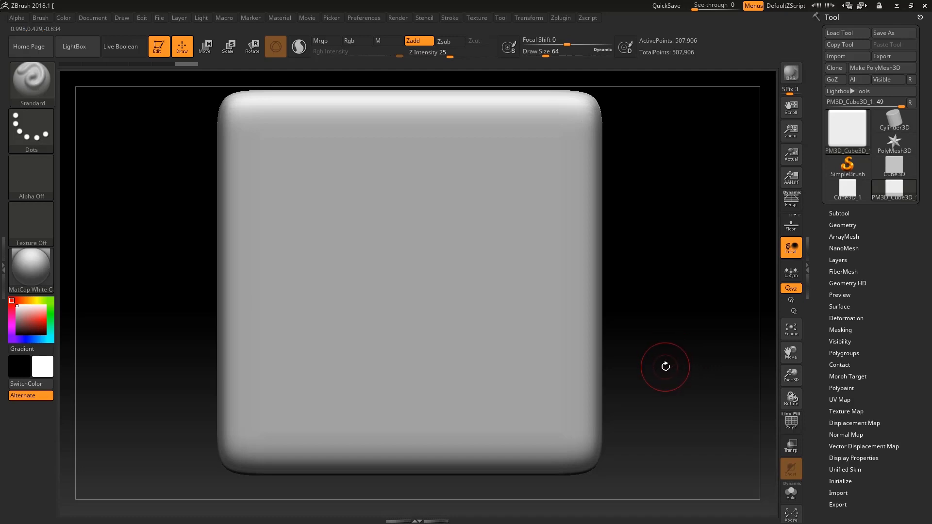
# Open Google Chrome and run a Google image search for "bird".
pyautogui.press('super')
pyautogui.write('chr')
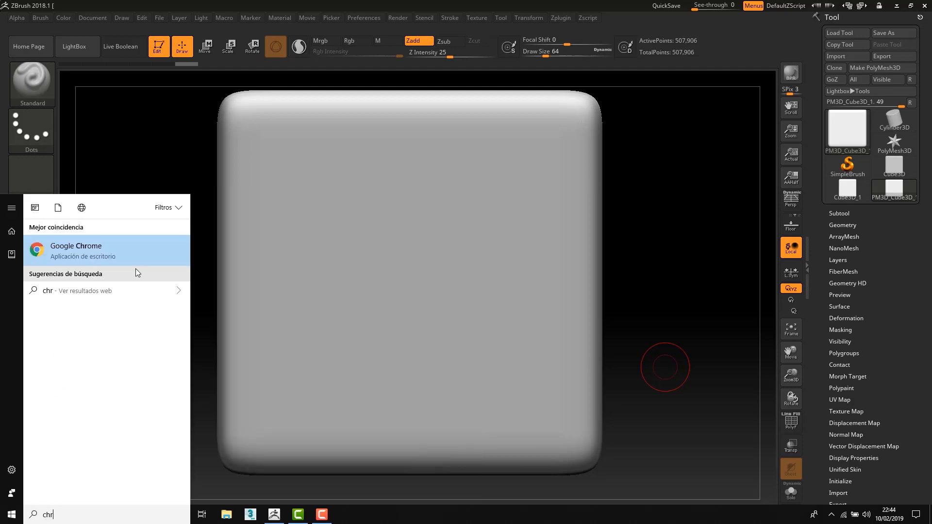
pyautogui.click(127, 250)
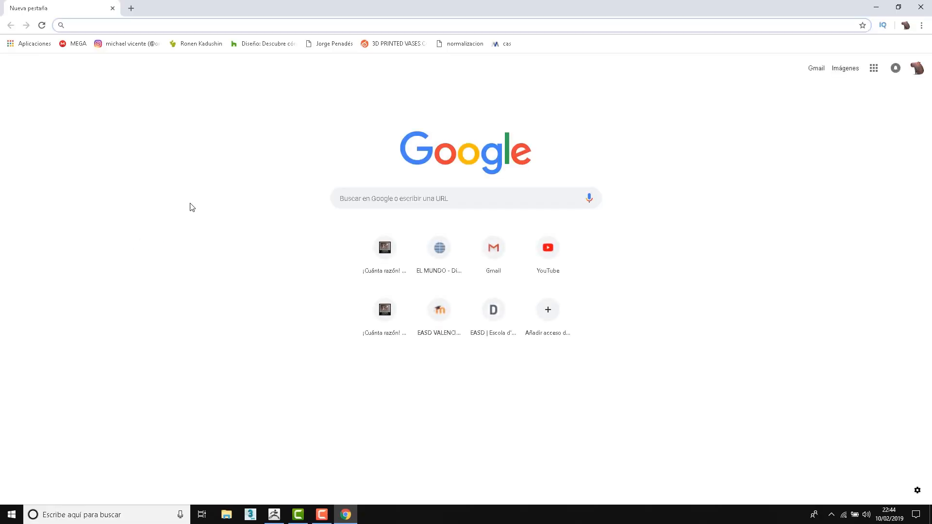
pyautogui.click(431, 197)
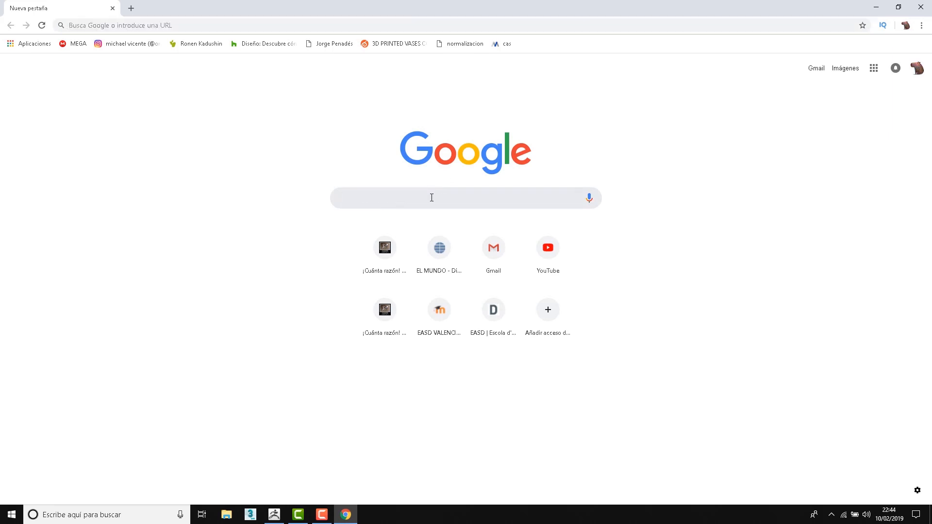
pyautogui.write('bird')
pyautogui.press('Return')
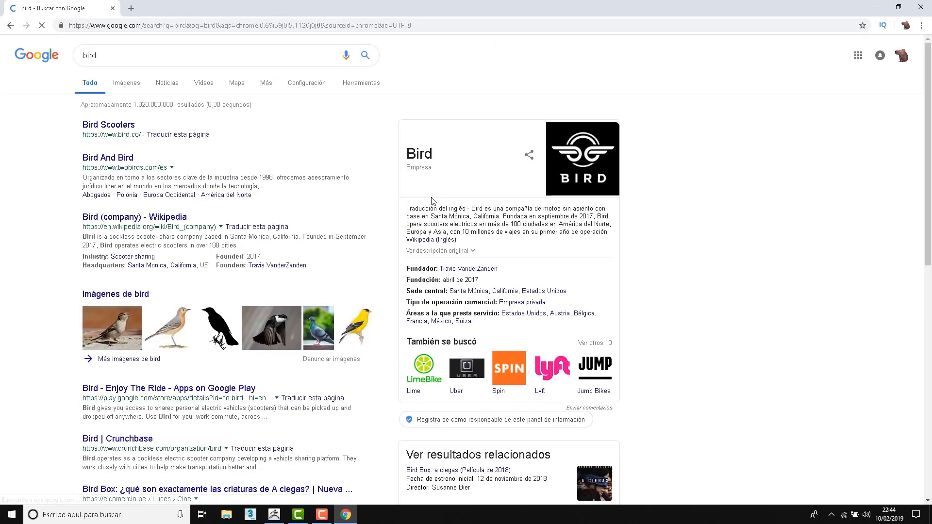
pyautogui.click(127, 84)
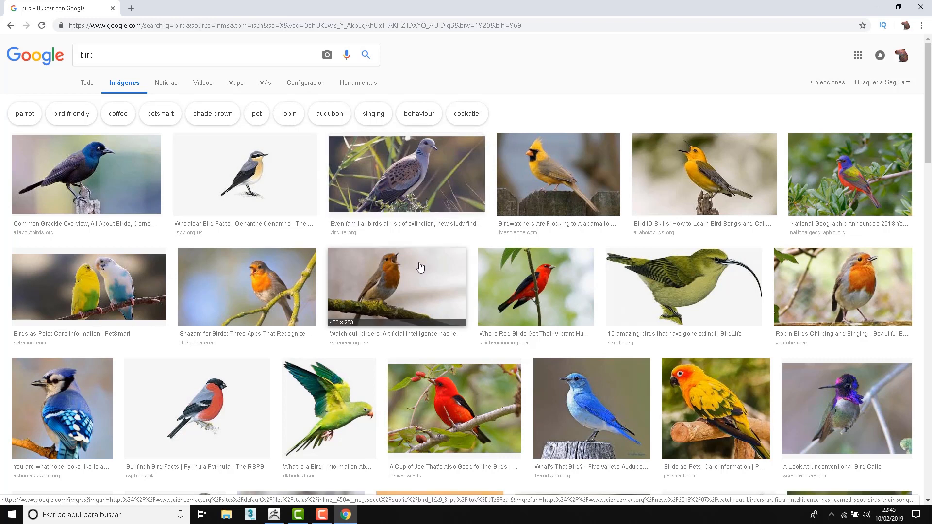
# Find the Petfinder picture of the multicoloured bird on a white perch and copy the image.
pyautogui.scroll(-2, 421, 267)
pyautogui.scroll(-2, 421, 264)
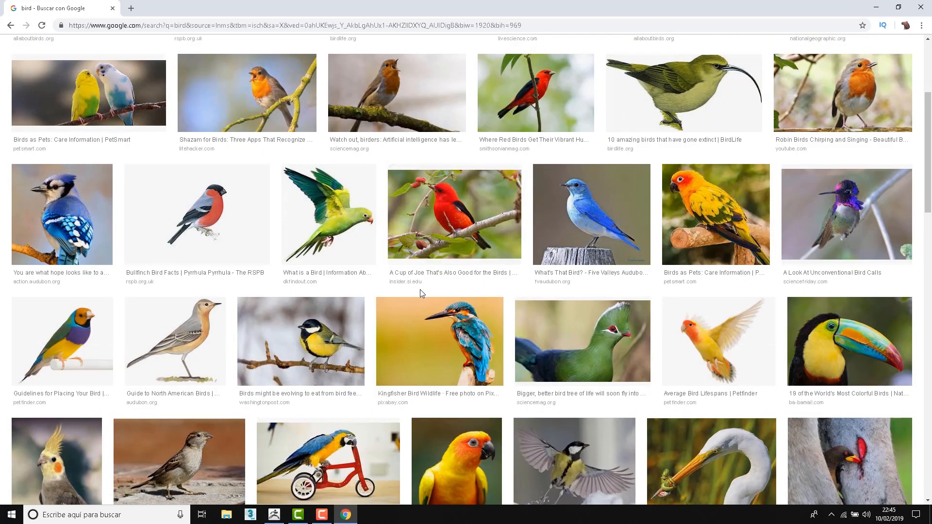
pyautogui.scroll(-1, 393, 294)
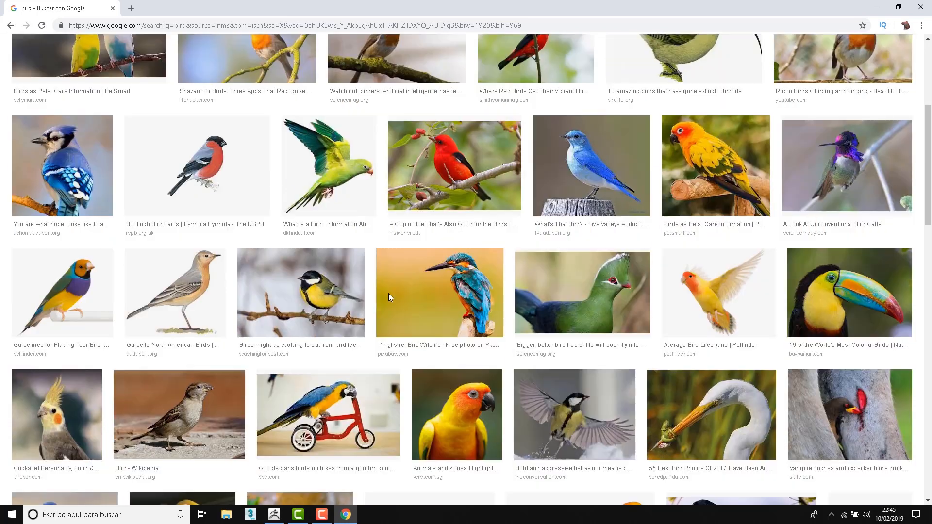
pyautogui.click(73, 302)
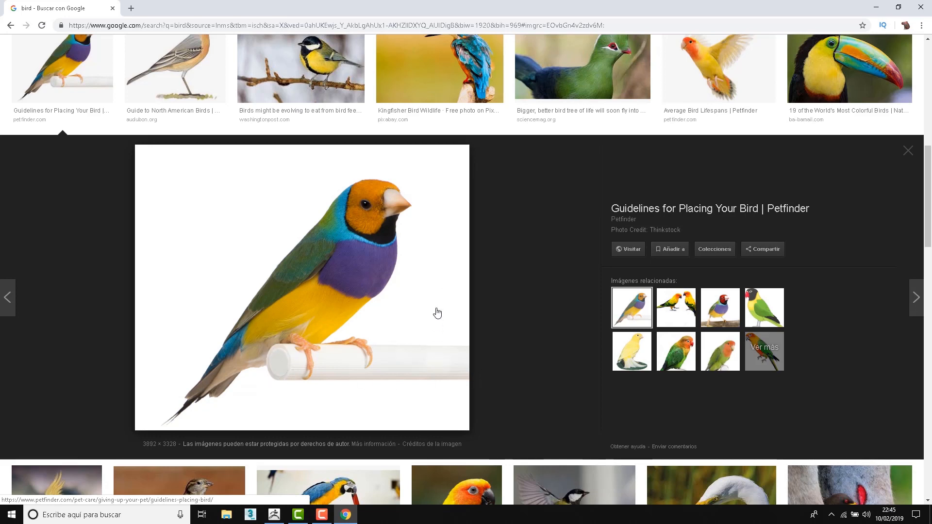
pyautogui.rightClick(268, 264)
pyautogui.click(304, 358)
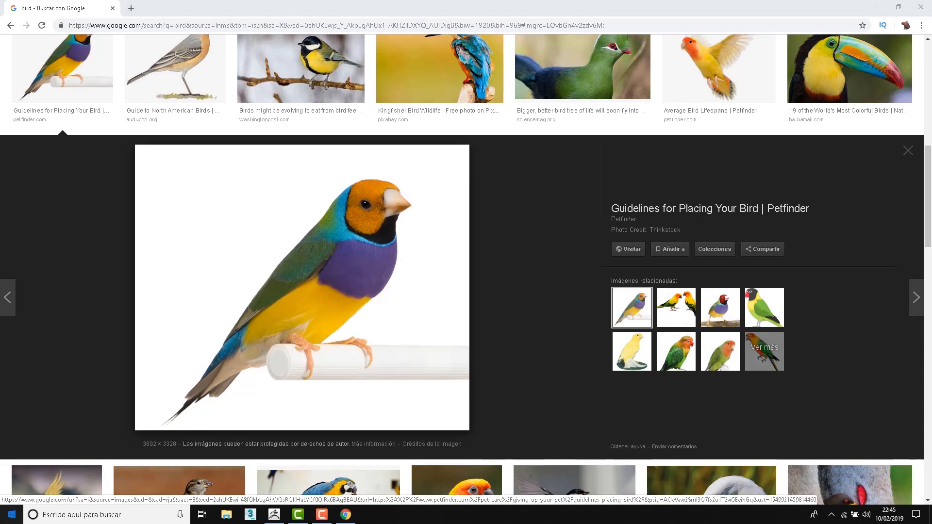
# Launch Adobe Photoshop CC 2018 and create a new document from the Portapapeles preset.
pyautogui.press('super')
pyautogui.write('adobe')
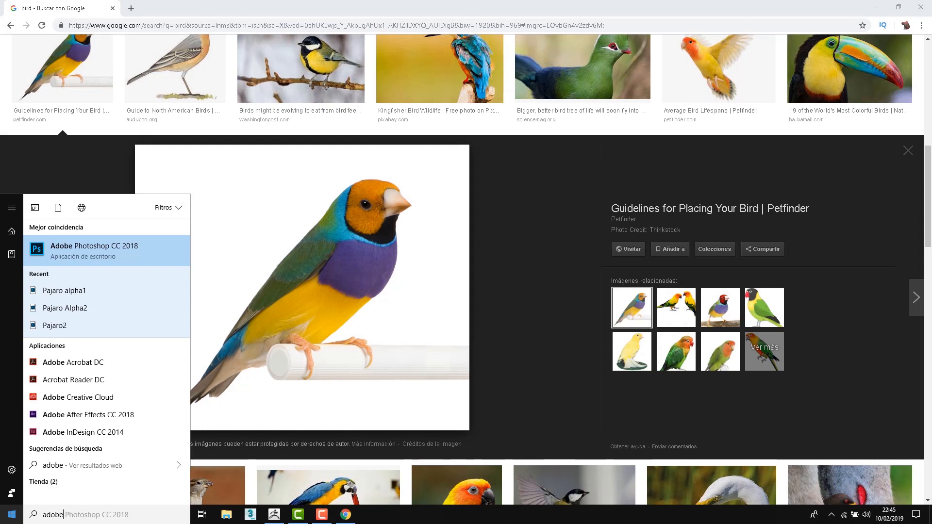
pyautogui.press('Return')
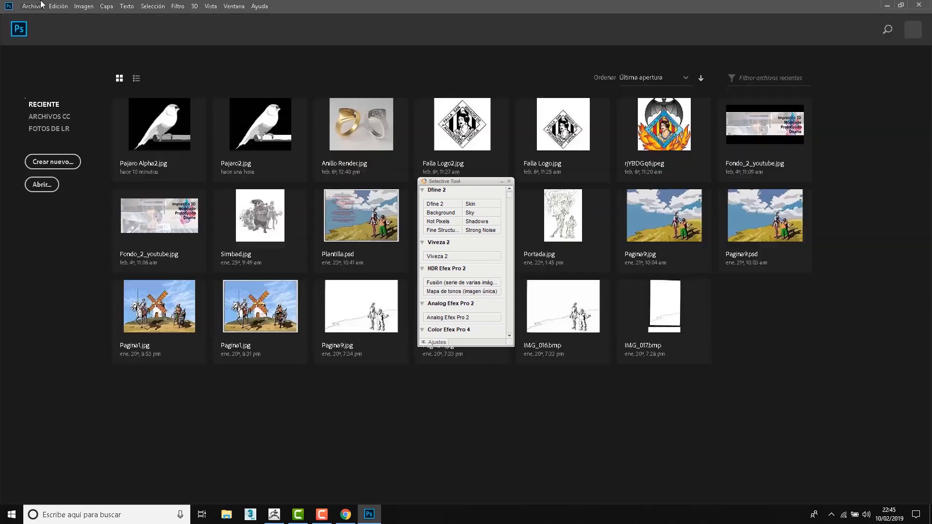
pyautogui.click(32, 6)
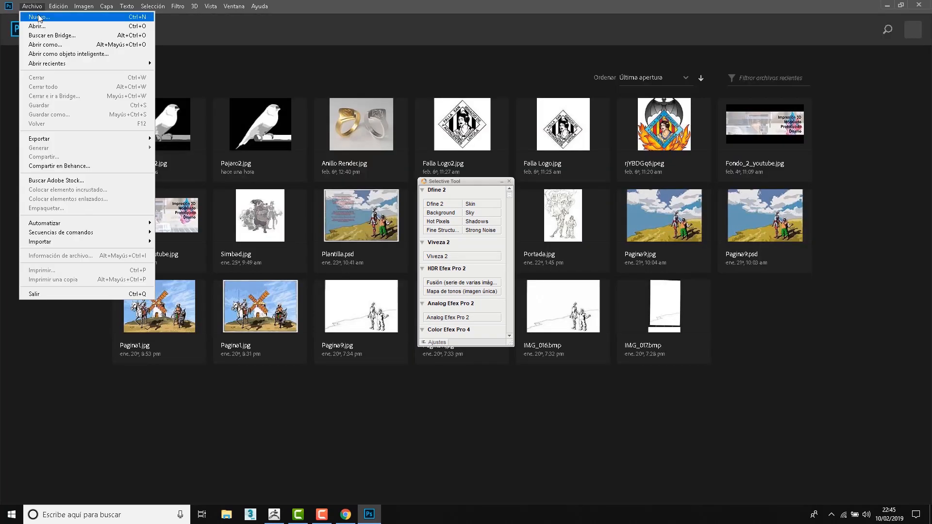
pyautogui.click(40, 18)
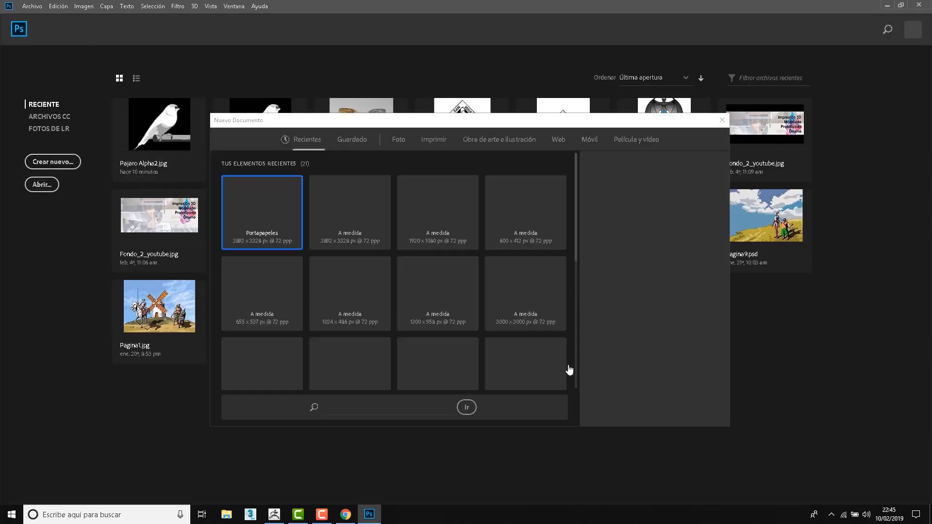
pyautogui.click(658, 409)
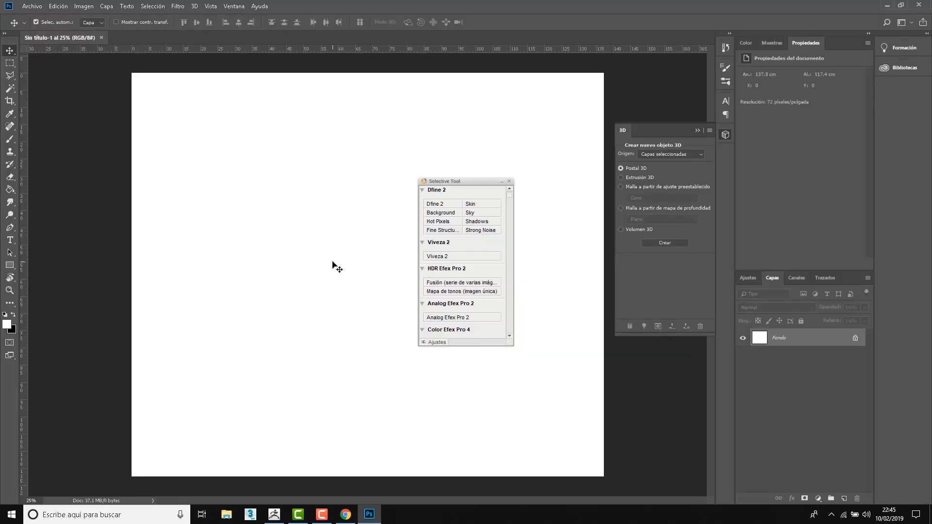
# Paste the copied bird image into the blank document and clear away the Selective Tool and 3D panels.
pyautogui.hotkey('ctrl', 'v')
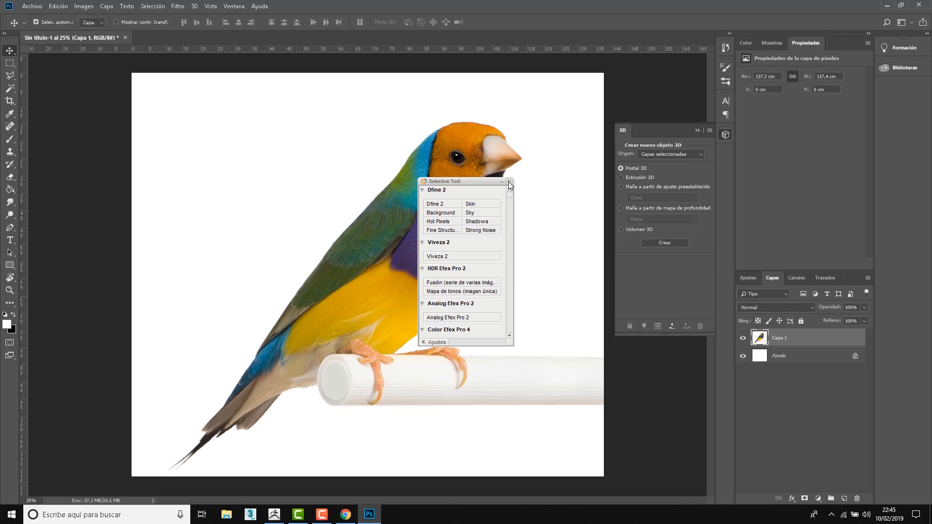
pyautogui.click(509, 181)
pyautogui.click(698, 131)
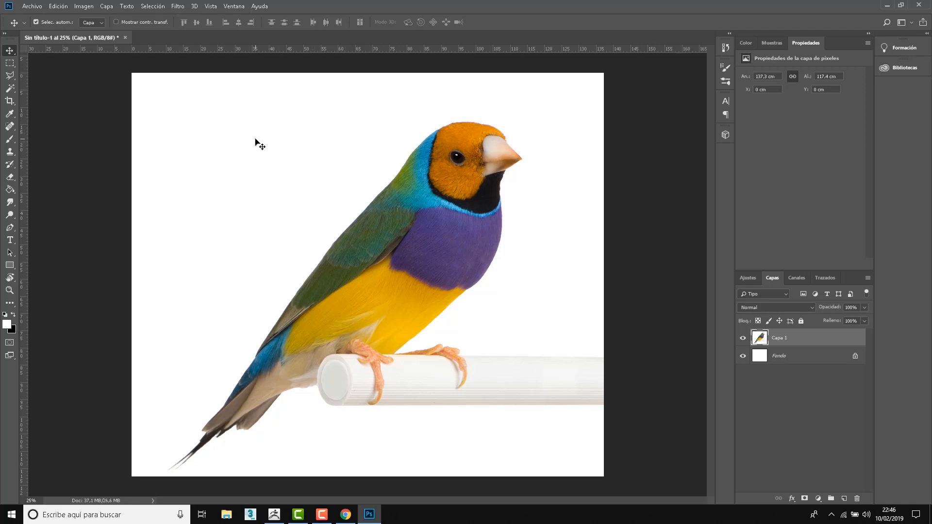
# Start the Generar mapa de relieve filter on the bird layer and preview the relief on the Cúbico object.
pyautogui.click(180, 6)
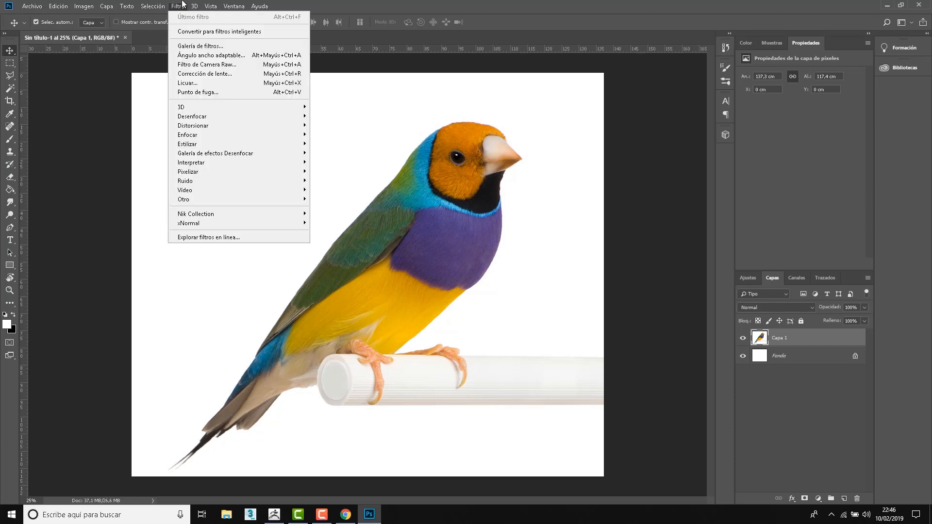
pyautogui.moveTo(217, 108)
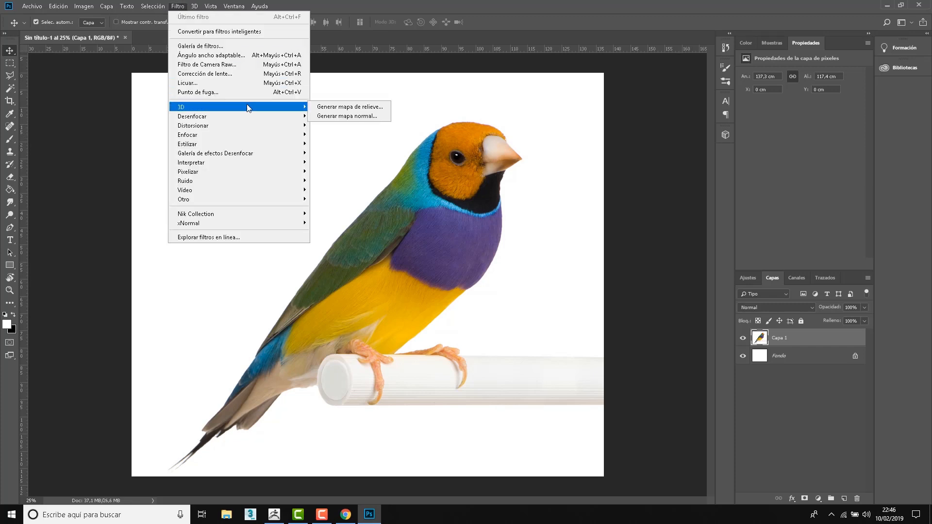
pyautogui.click(340, 107)
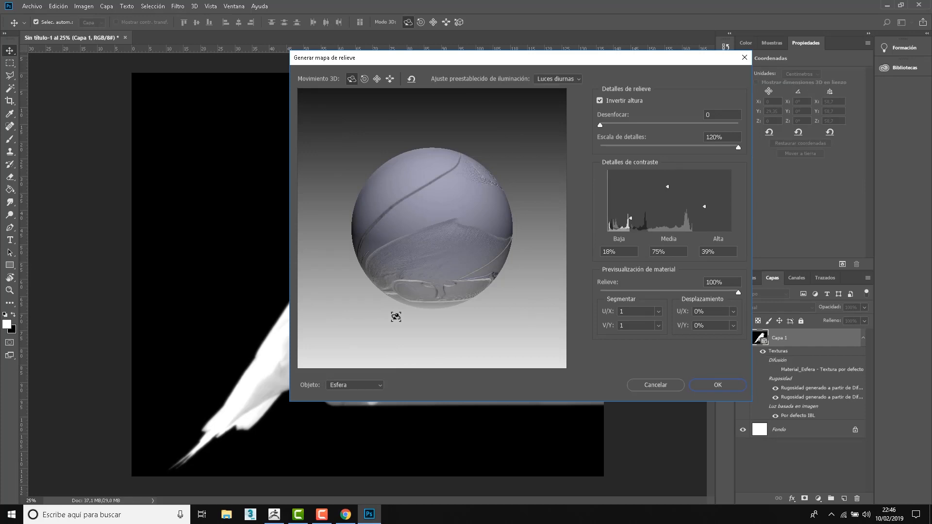
pyautogui.click(376, 388)
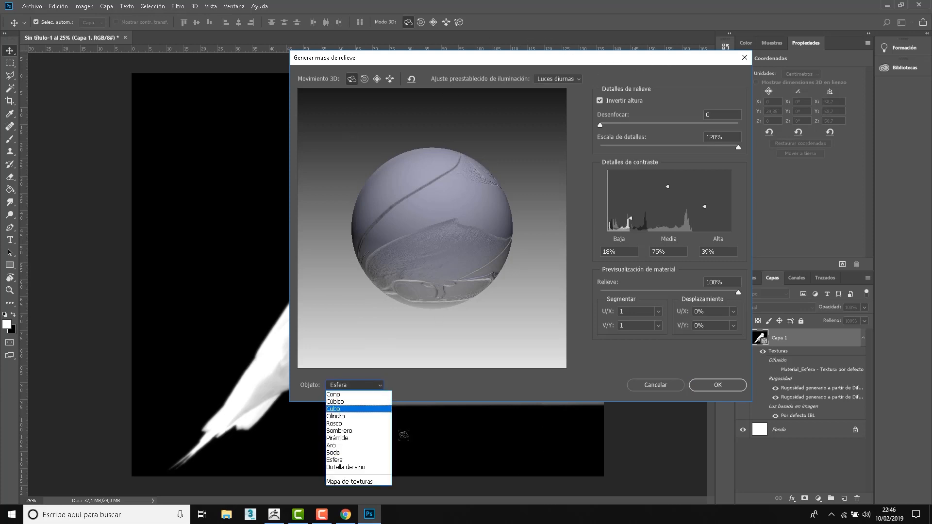
pyautogui.click(357, 402)
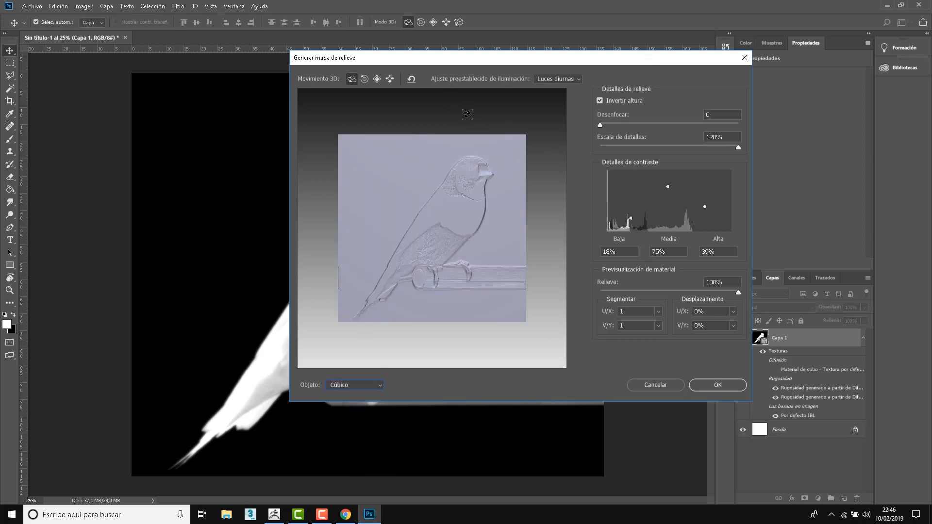
pyautogui.moveTo(464, 114); pyautogui.dragTo(479, 116)
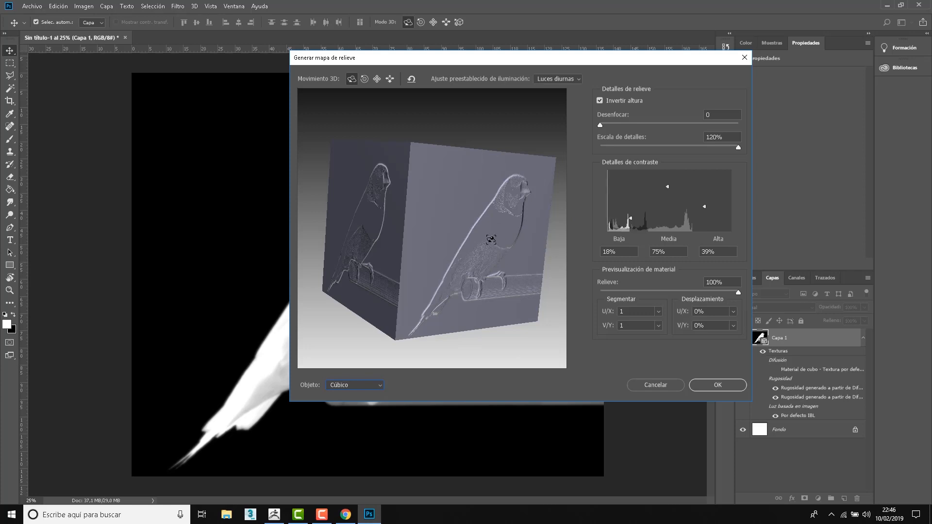
pyautogui.moveTo(521, 142); pyautogui.dragTo(489, 146)
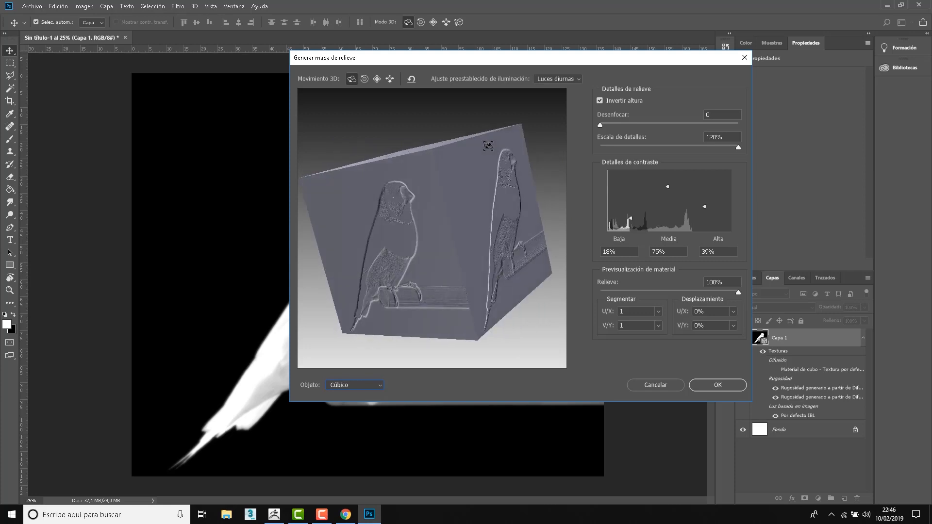
pyautogui.moveTo(464, 116); pyautogui.dragTo(515, 93)
# Compare the bump map on the canvas with Invertir altura turned off and back on.
pyautogui.moveTo(583, 61); pyautogui.dragTo(753, 53)
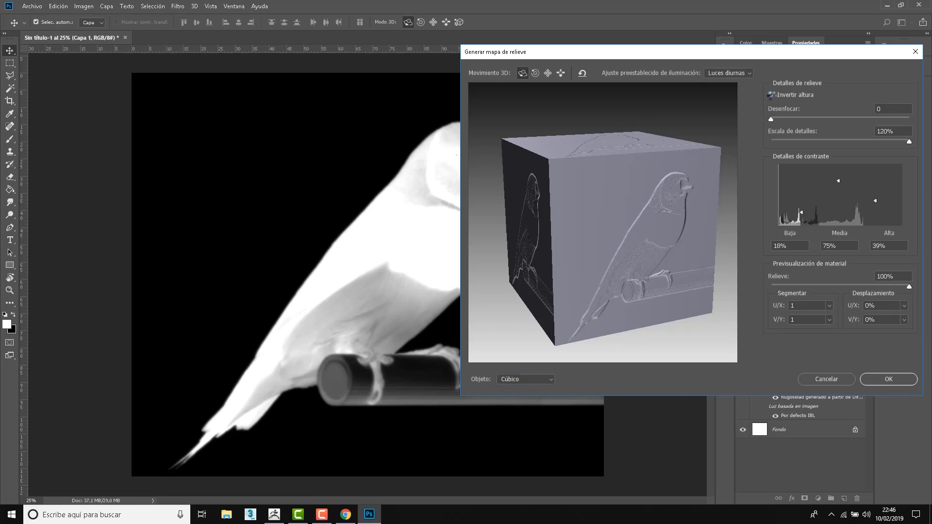
pyautogui.click(771, 96)
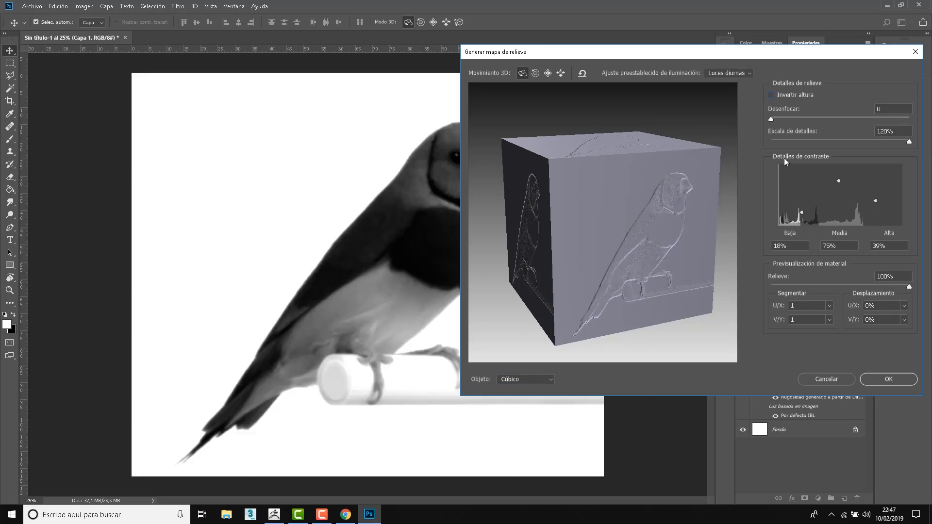
pyautogui.moveTo(604, 52); pyautogui.dragTo(714, 57)
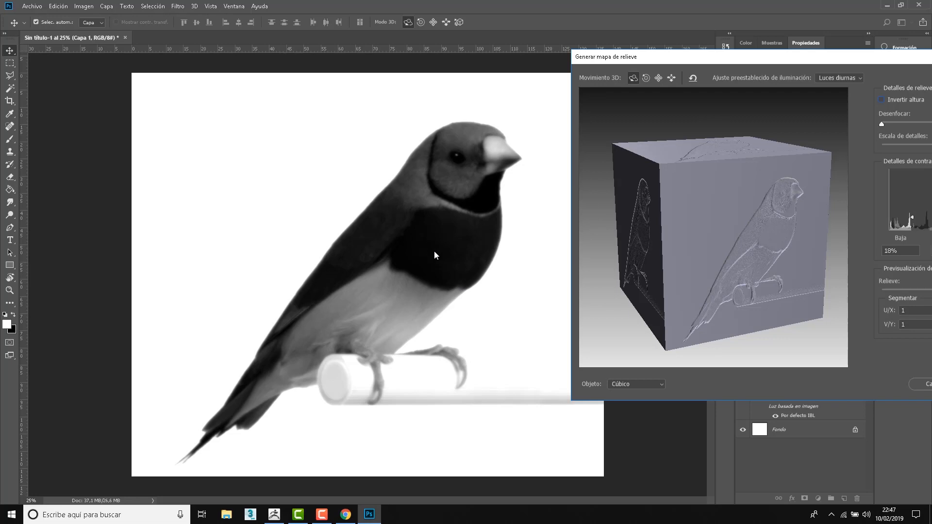
pyautogui.moveTo(800, 61); pyautogui.dragTo(630, 59)
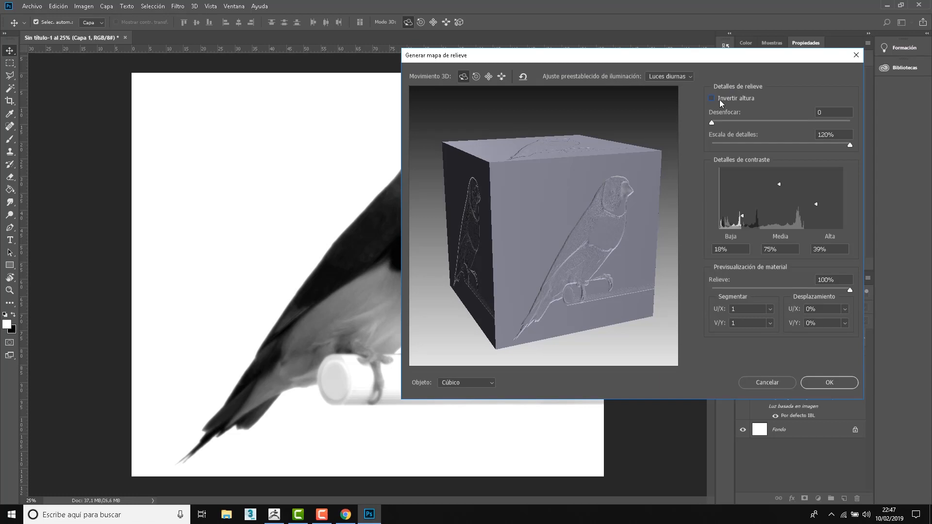
pyautogui.click(712, 98)
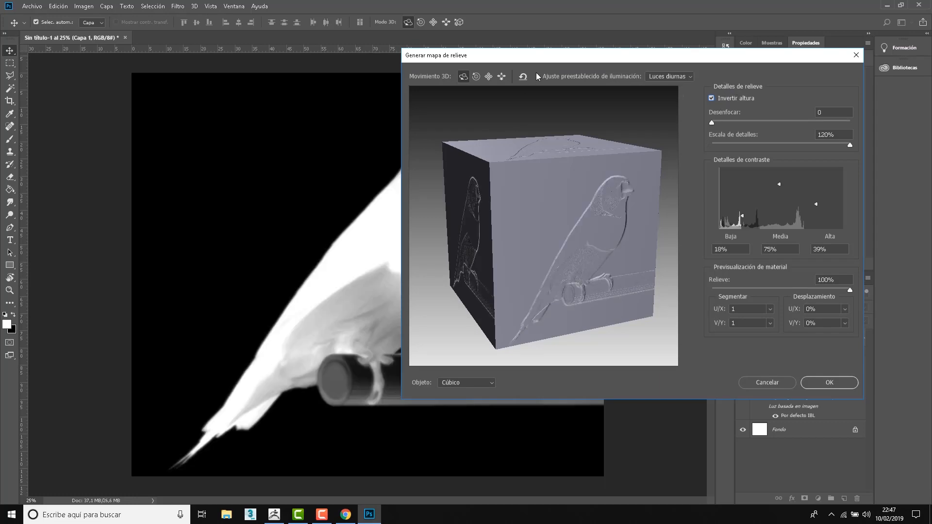
pyautogui.moveTo(593, 61); pyautogui.dragTo(720, 60)
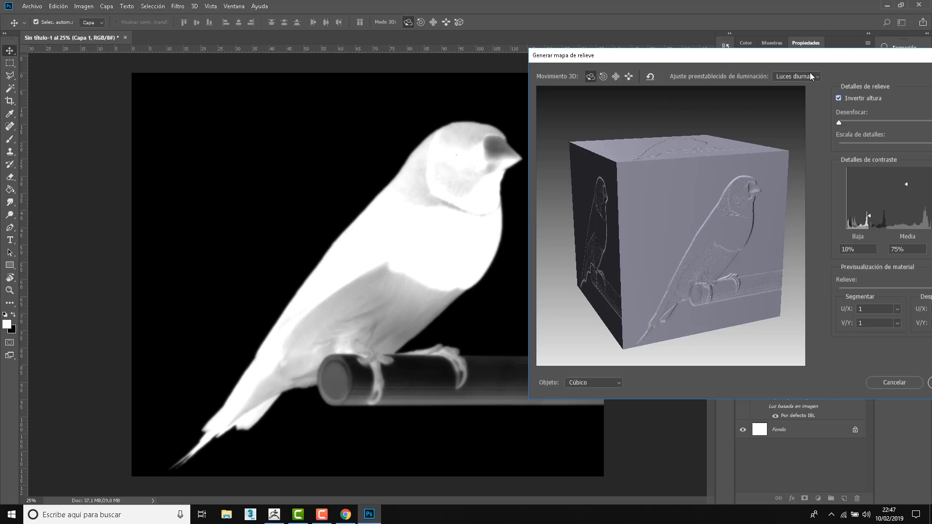
# Preview the relief with Desenfocar at 15,8, then apply the bump map filter with Desenfocar at 0.
pyautogui.moveTo(832, 59); pyautogui.dragTo(627, 55)
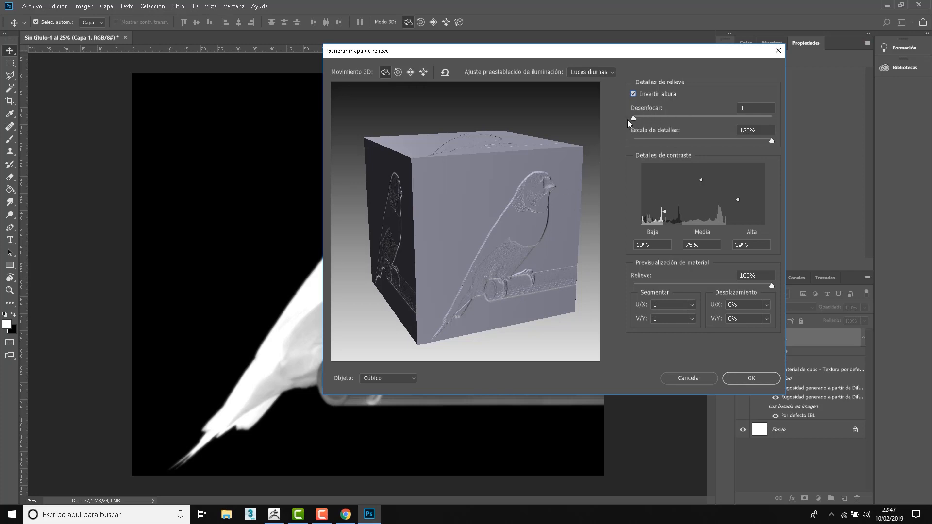
pyautogui.moveTo(634, 118); pyautogui.dragTo(645, 118)
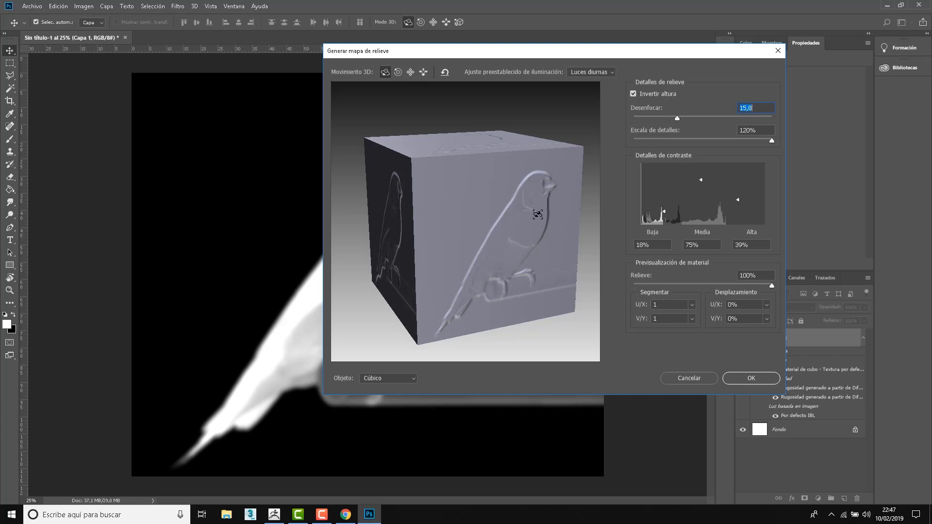
pyautogui.moveTo(677, 118); pyautogui.dragTo(647, 122)
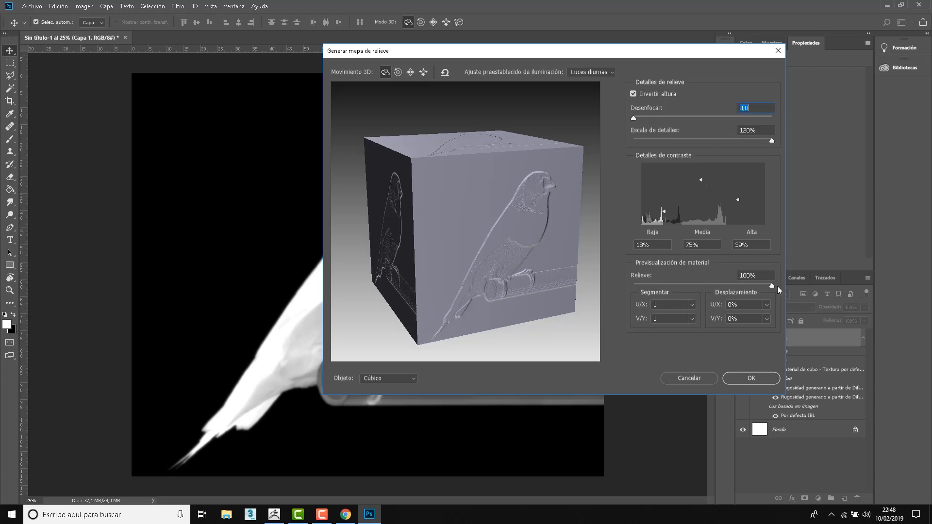
pyautogui.click(752, 378)
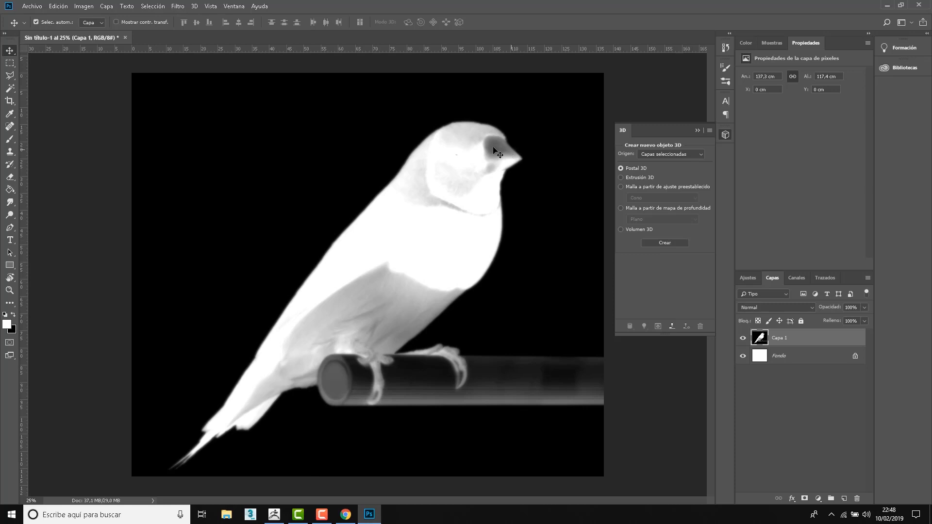
# Resize the bump map image proportionally to a width of 2000 pixels.
pyautogui.click(83, 6)
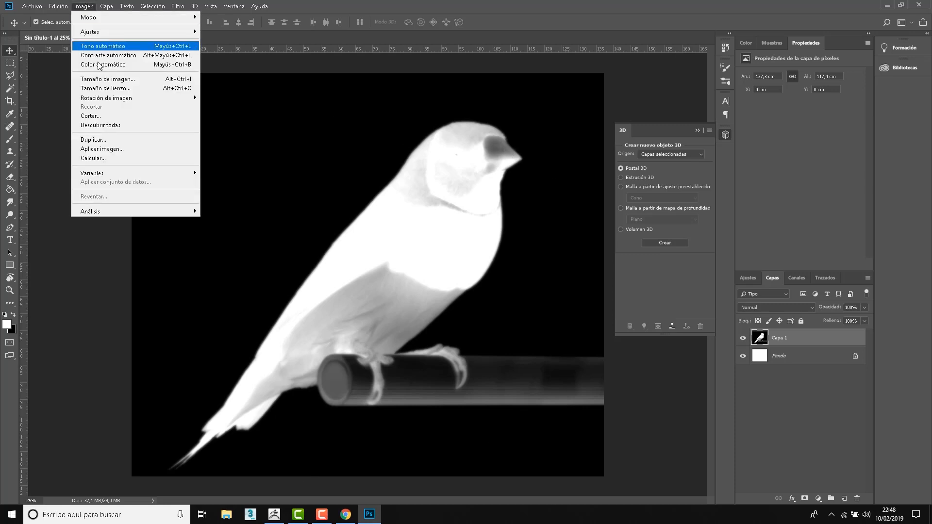
pyautogui.click(99, 79)
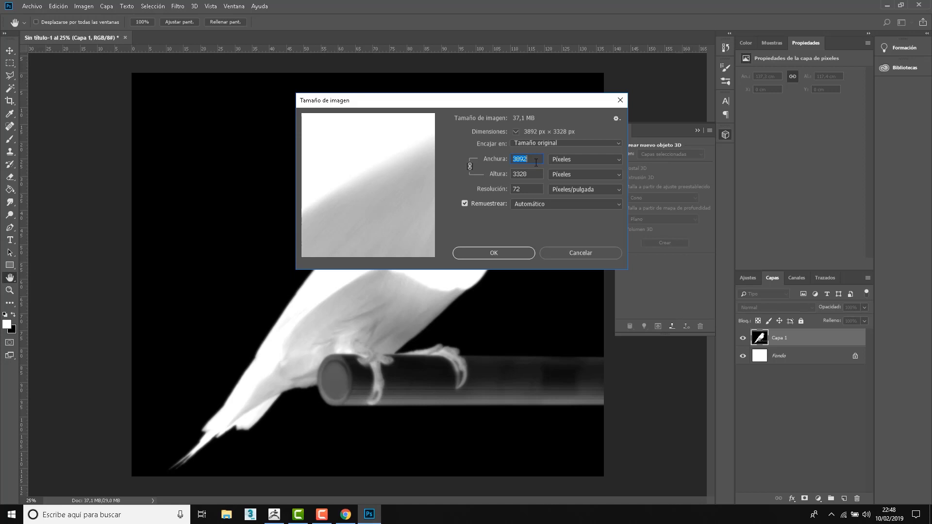
pyautogui.write('2000')
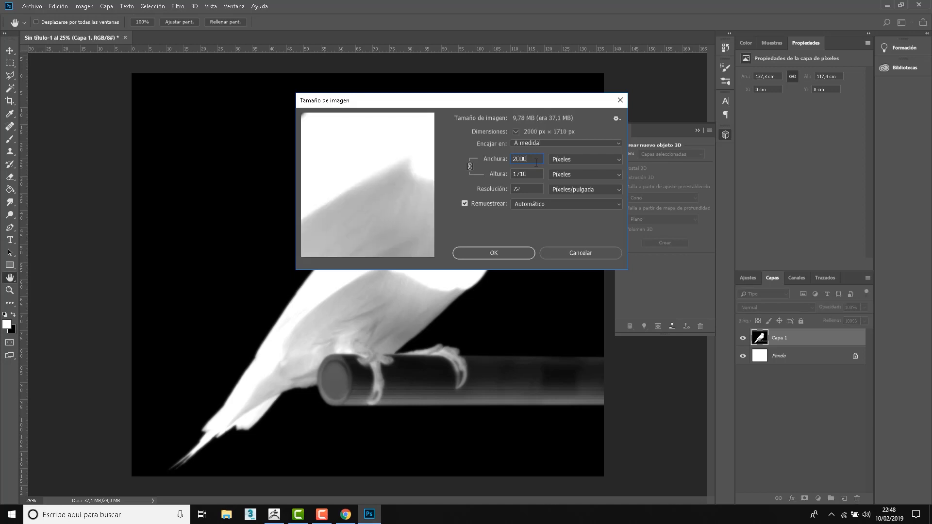
pyautogui.click(500, 256)
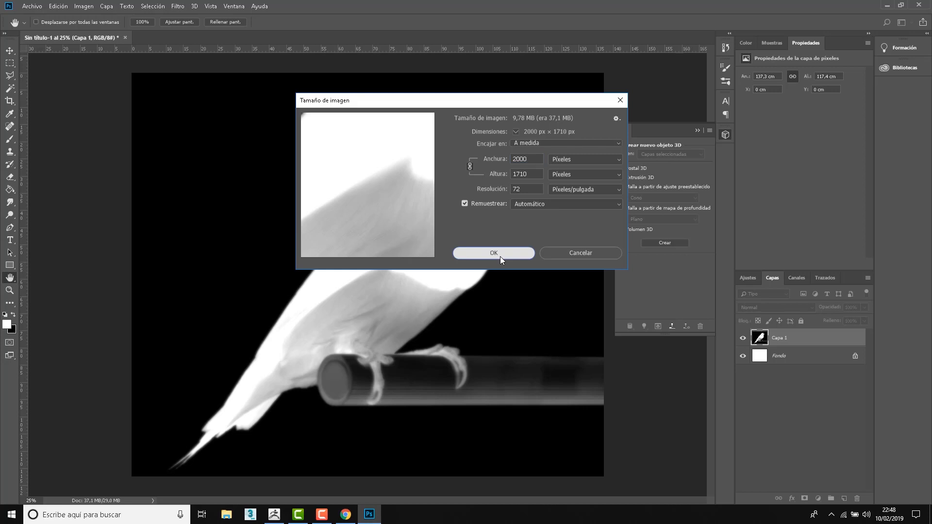
pyautogui.press('v')
# Save the bump map to Escritorio as a JPEG named Pajaro Alpha1 at Máxima quality 12.
pyautogui.click(31, 6)
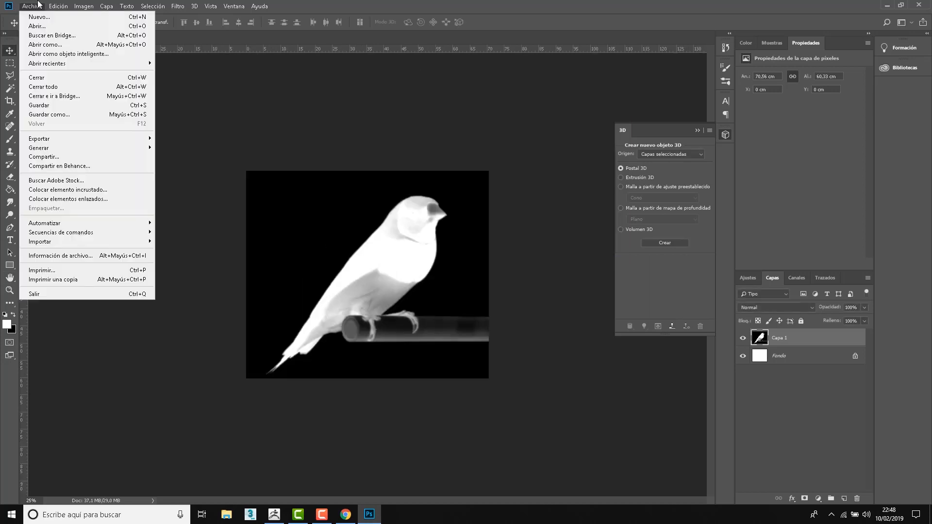
pyautogui.click(48, 117)
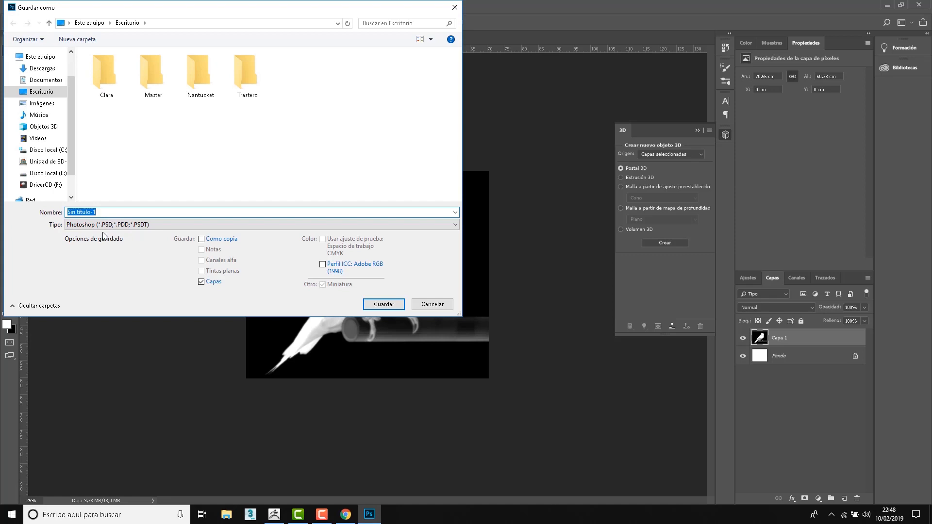
pyautogui.click(127, 225)
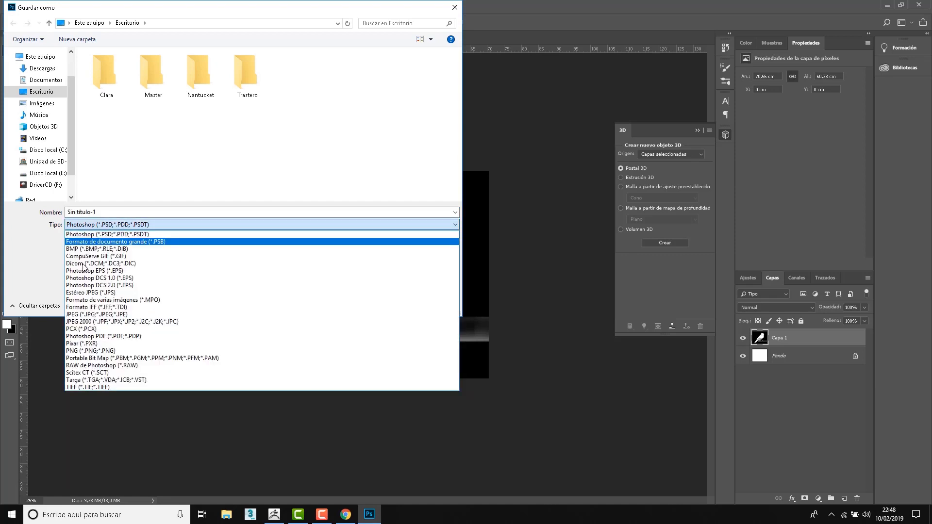
pyautogui.click(93, 314)
pyautogui.write('Pajaro Alpha1')
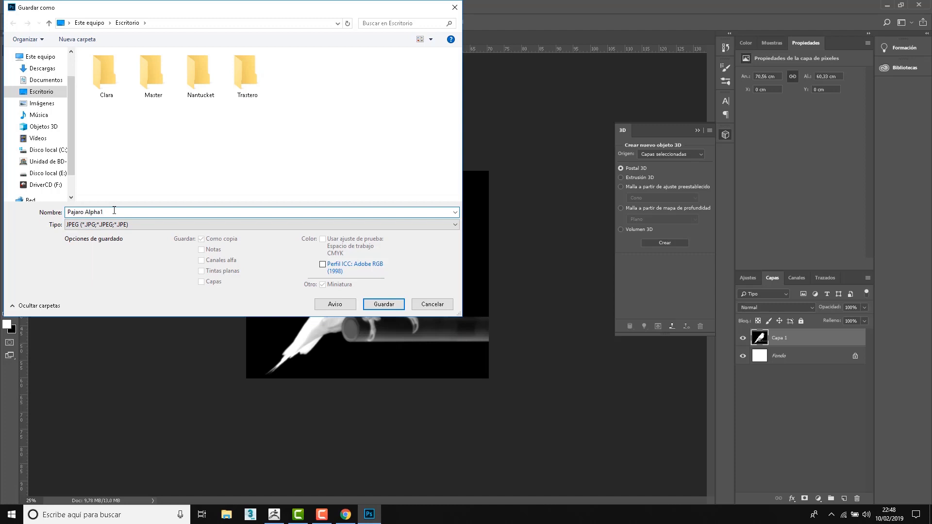
pyautogui.press('Return')
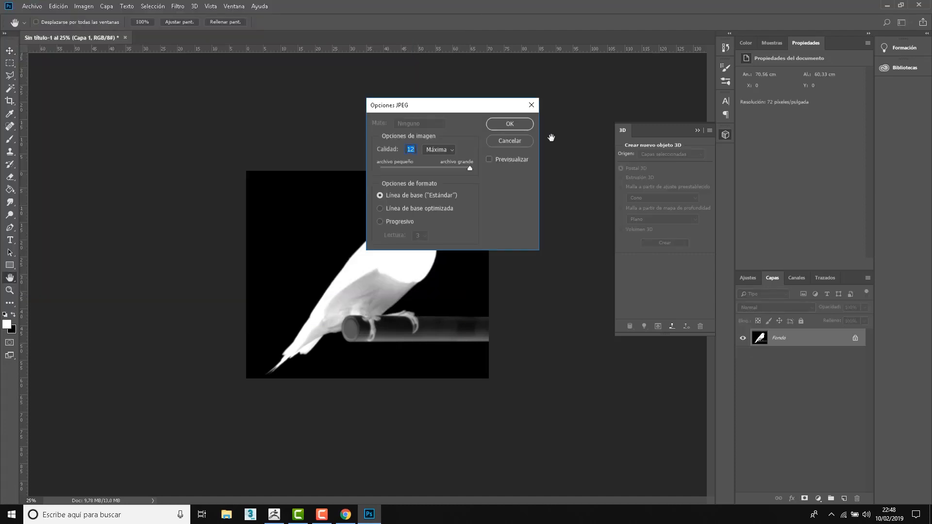
pyautogui.click(511, 128)
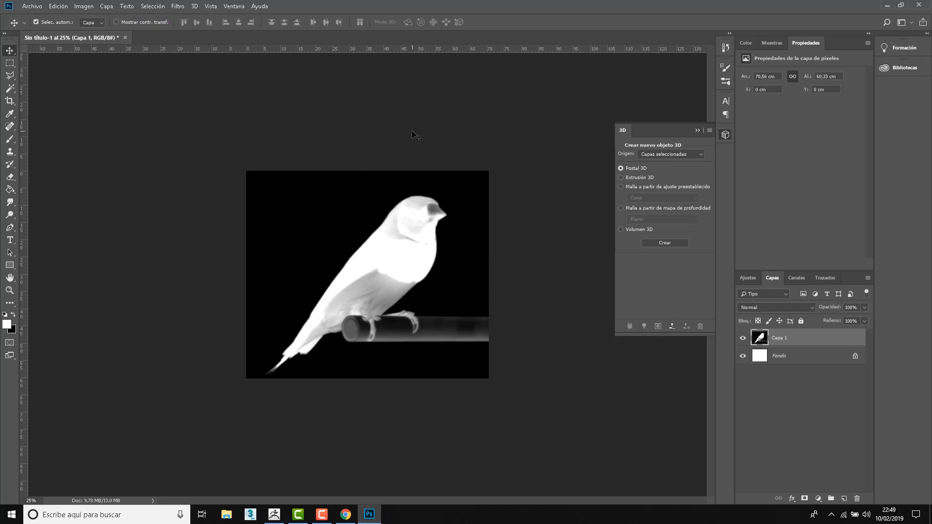
# Switch to ZBrush and set the Standard brush's stroke to DragRect.
pyautogui.click(274, 516)
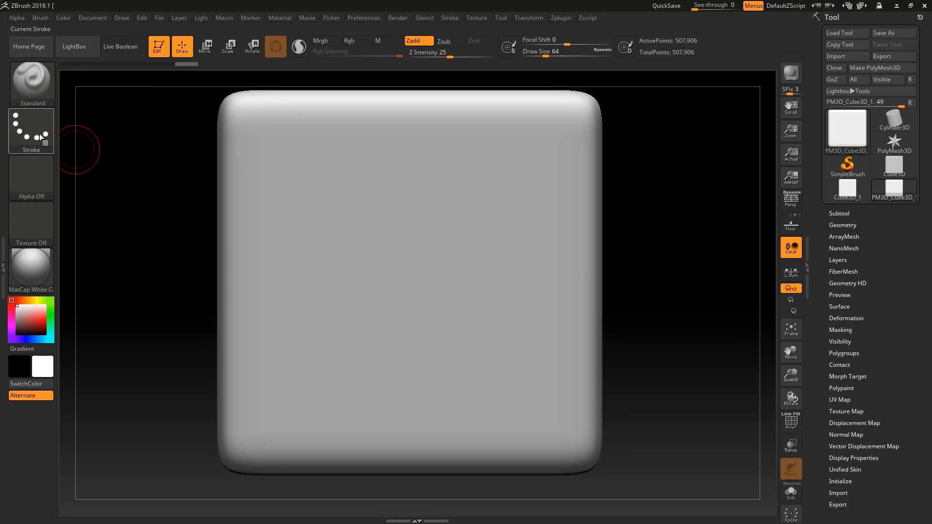
pyautogui.click(41, 138)
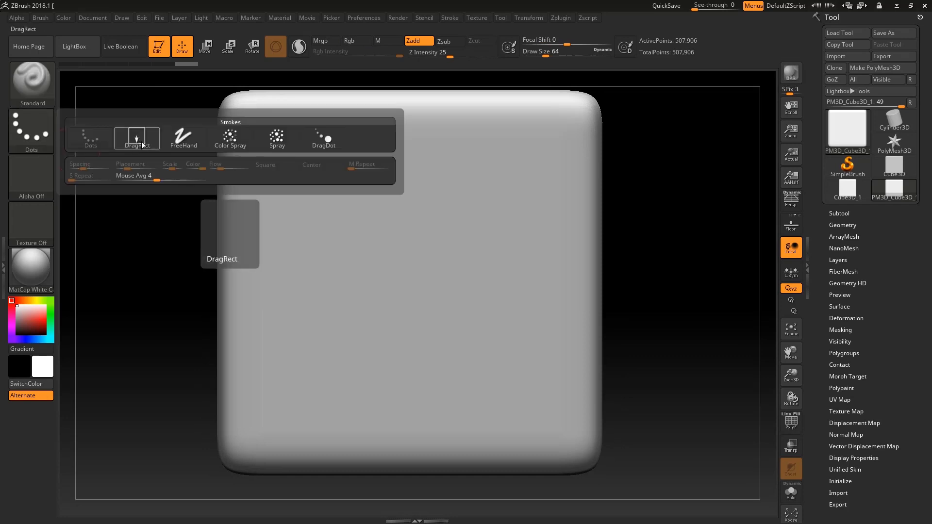
pyautogui.click(137, 138)
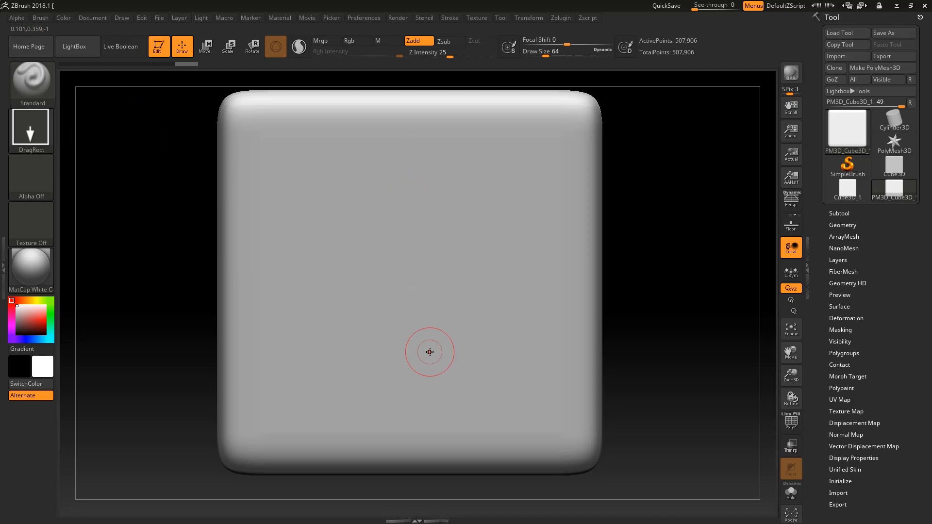
# Import the Pajaro Alpha1 image from Escritorio as the brush alpha.
pyautogui.click(31, 177)
pyautogui.click(31, 189)
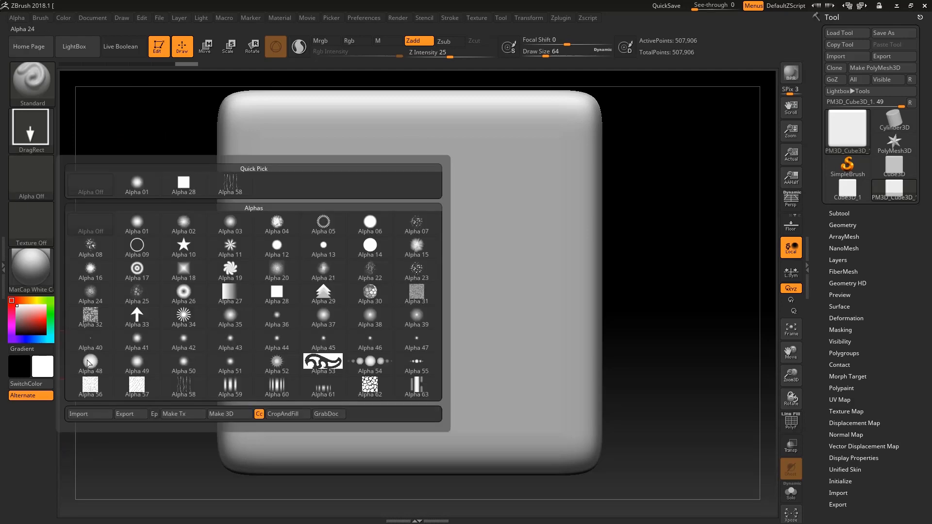
pyautogui.click(107, 414)
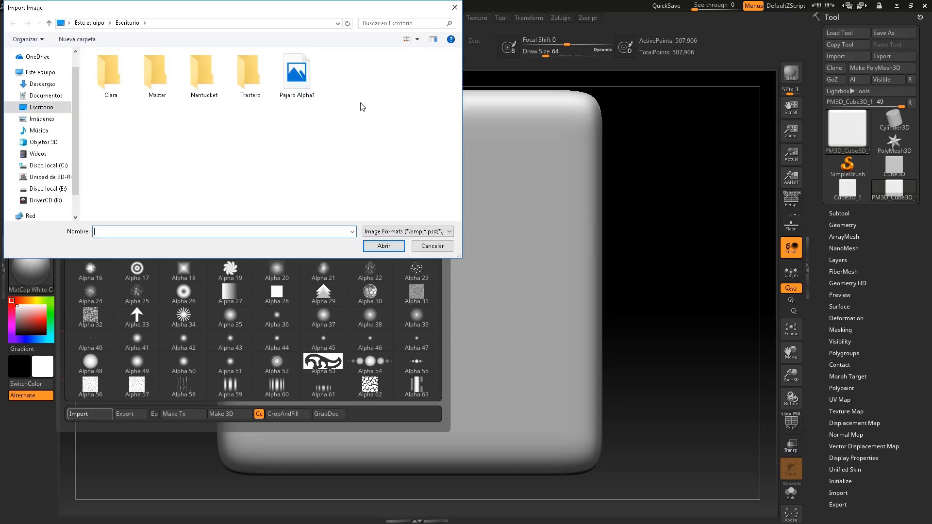
pyautogui.doubleClick(297, 84)
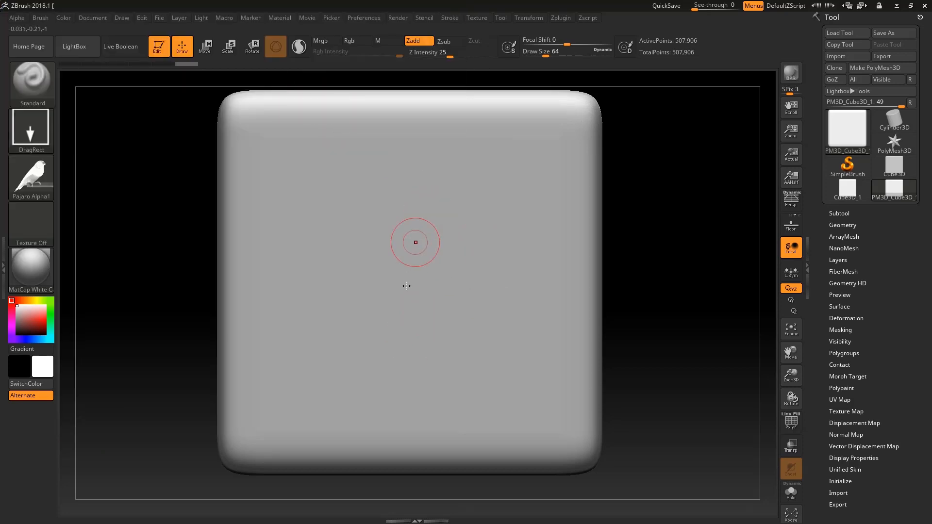
# Stamp the bird alpha large onto the cube's front face and inspect the relief from several angles.
pyautogui.moveTo(404, 263)
pyautogui.mouseDown()
pyautogui.moveTo(476, 161)
pyautogui.moveTo(415, 122)
pyautogui.moveTo(405, 46)
pyautogui.mouseUp()
pyautogui.moveTo(639, 268); pyautogui.dragTo(671, 291)
pyautogui.moveTo(664, 350)
pyautogui.keyDown('alt'); pyautogui.mouseDown()
pyautogui.moveTo(666, 321)
pyautogui.moveTo(631, 292)
pyautogui.mouseUp(); pyautogui.keyUp('alt')
pyautogui.moveTo(504, 137); pyautogui.dragTo(510, 146)
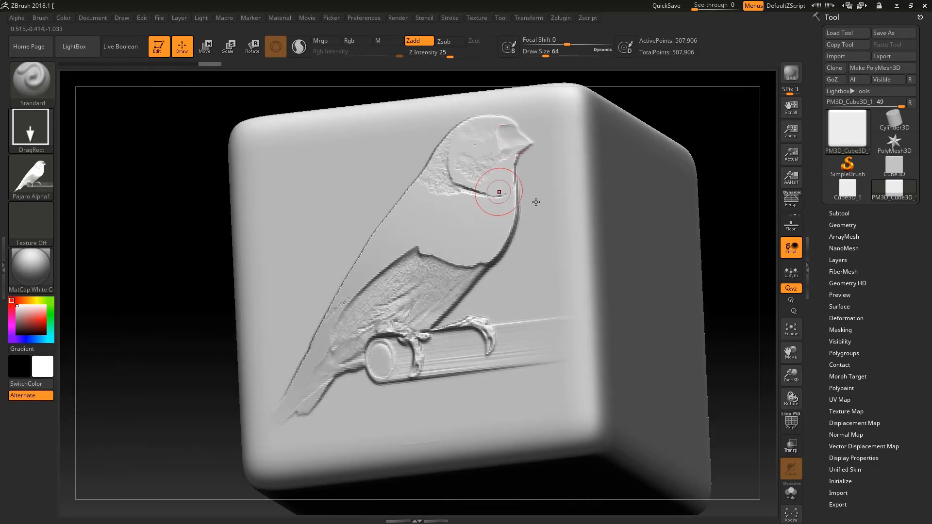
pyautogui.moveTo(202, 296); pyautogui.dragTo(560, 68)
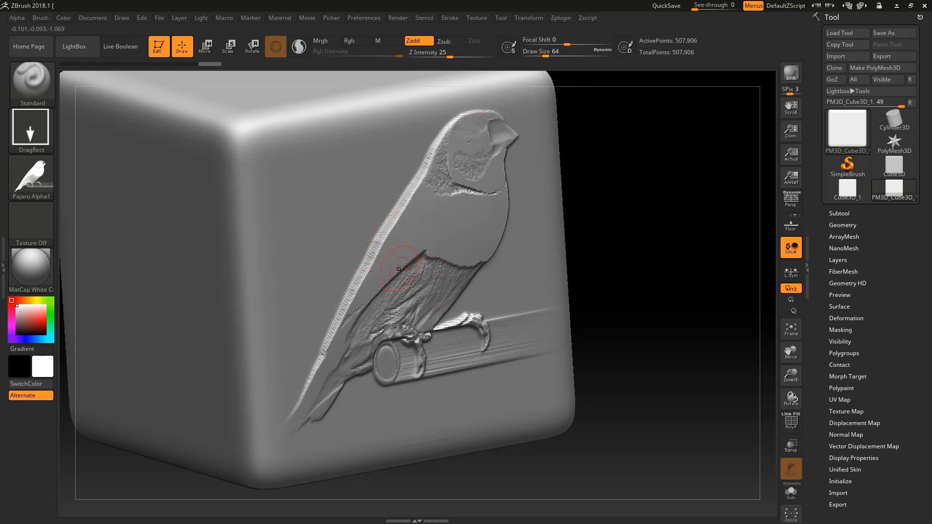
# Set Focal Shift to -100, stamp the bird alpha onto the adjacent cube face and compare both reliefs.
pyautogui.moveTo(696, 215); pyautogui.dragTo(404, 118)
pyautogui.moveTo(563, 34); pyautogui.dragTo(524, 43)
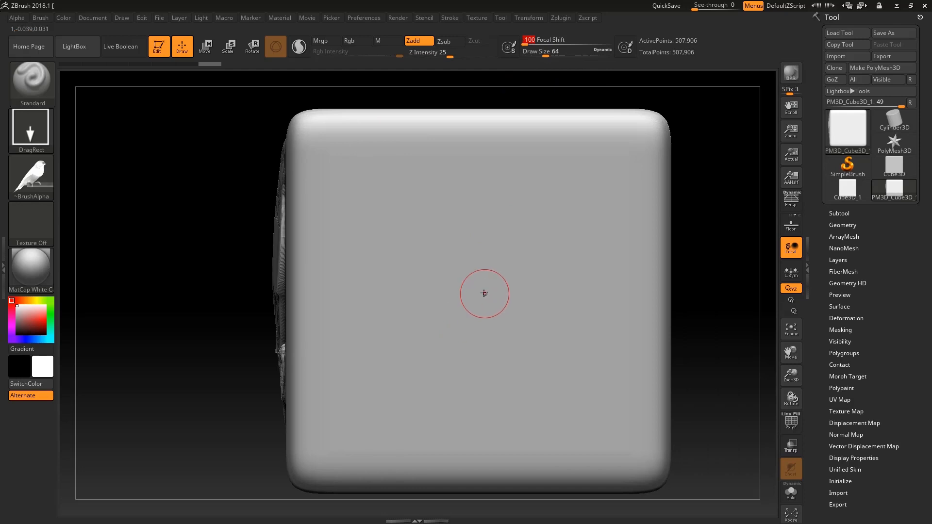
pyautogui.moveTo(484, 292)
pyautogui.mouseDown()
pyautogui.moveTo(483, 308)
pyautogui.moveTo(343, 387)
pyautogui.moveTo(316, 93)
pyautogui.moveTo(467, 34)
pyautogui.moveTo(491, 53)
pyautogui.moveTo(484, 48)
pyautogui.mouseUp()
pyautogui.moveTo(672, 141); pyautogui.dragTo(734, 213)
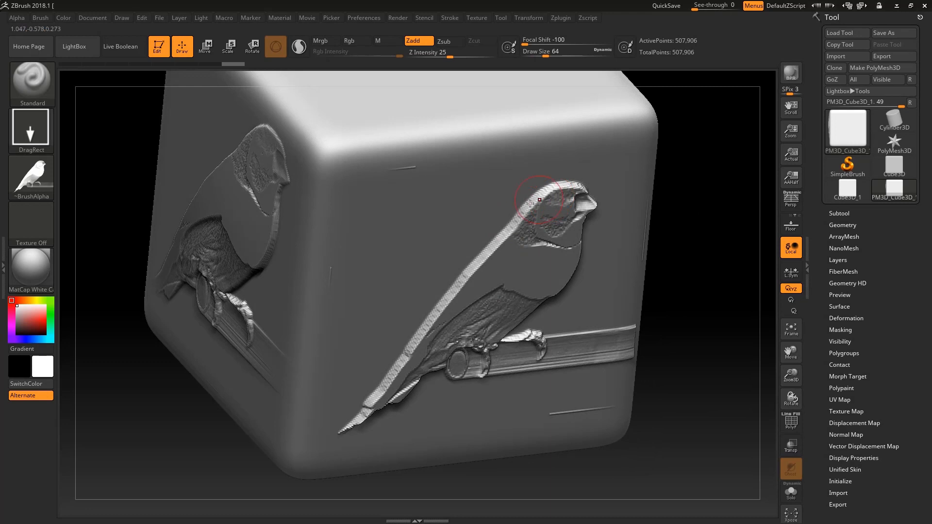
pyautogui.moveTo(689, 270); pyautogui.dragTo(640, 274)
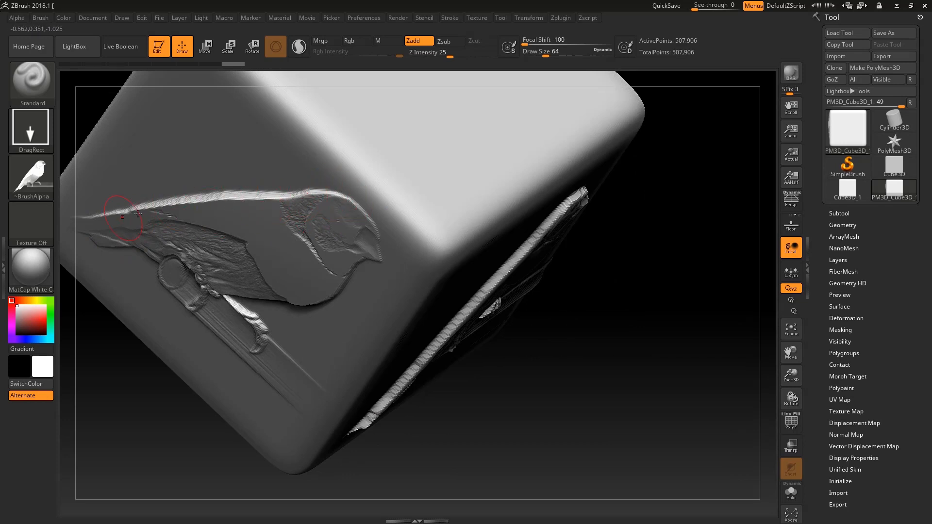
pyautogui.moveTo(617, 392); pyautogui.dragTo(612, 368)
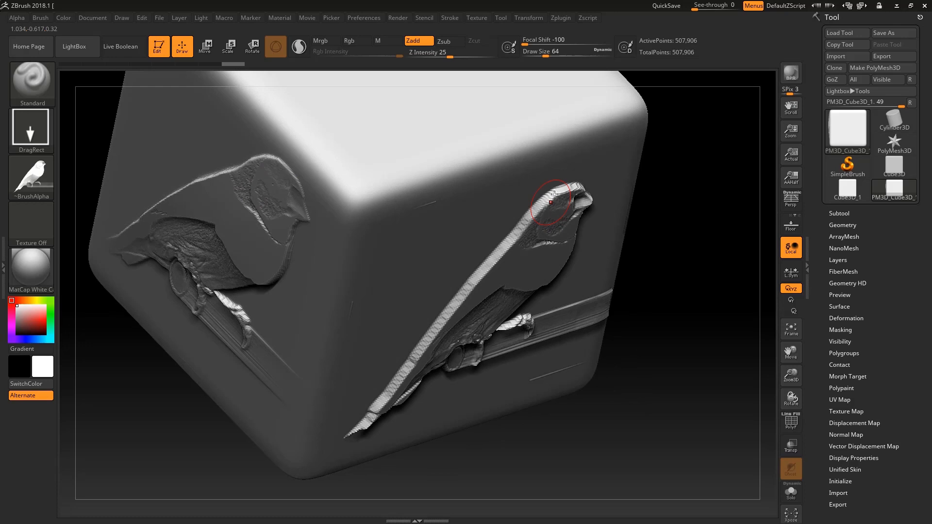
pyautogui.moveTo(525, 42); pyautogui.dragTo(543, 41)
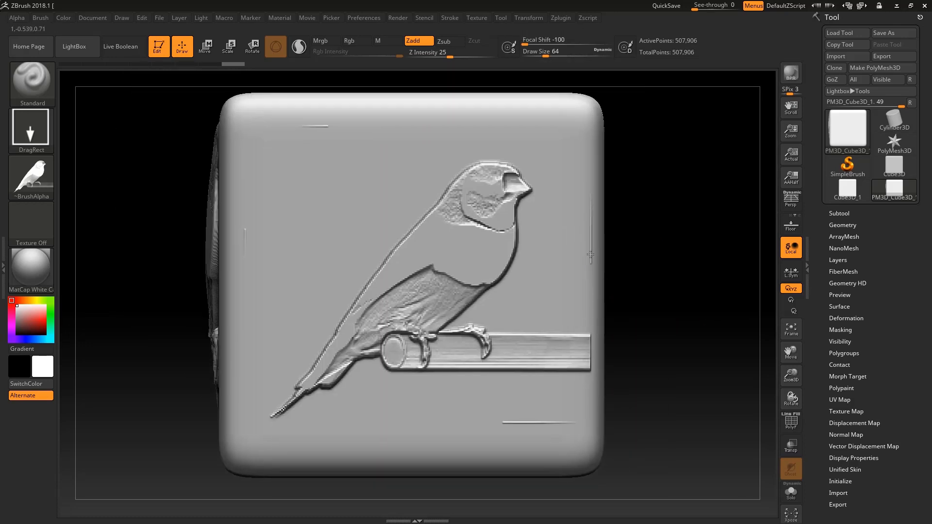
pyautogui.keyDown('alt'); pyautogui.moveTo(632, 252); pyautogui.dragTo(589, 255); pyautogui.keyUp('alt')
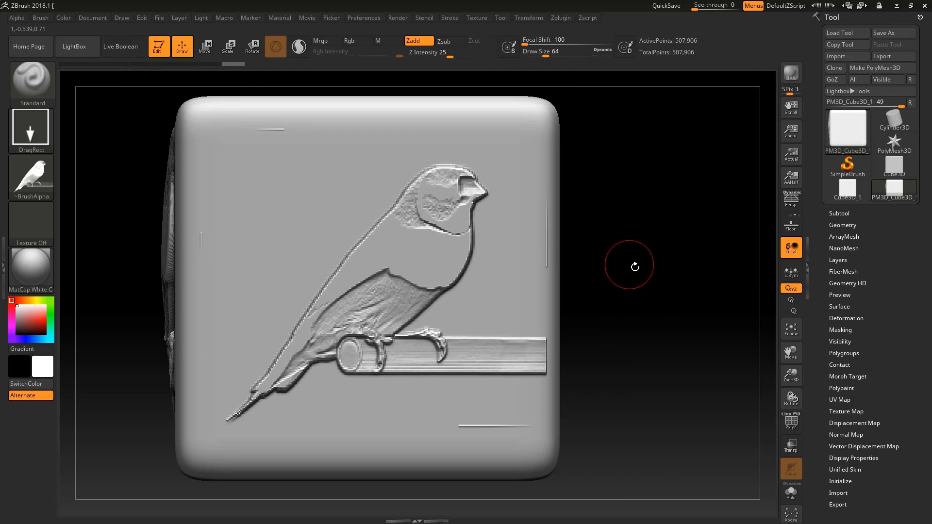
pyautogui.moveTo(637, 273); pyautogui.dragTo(614, 270)
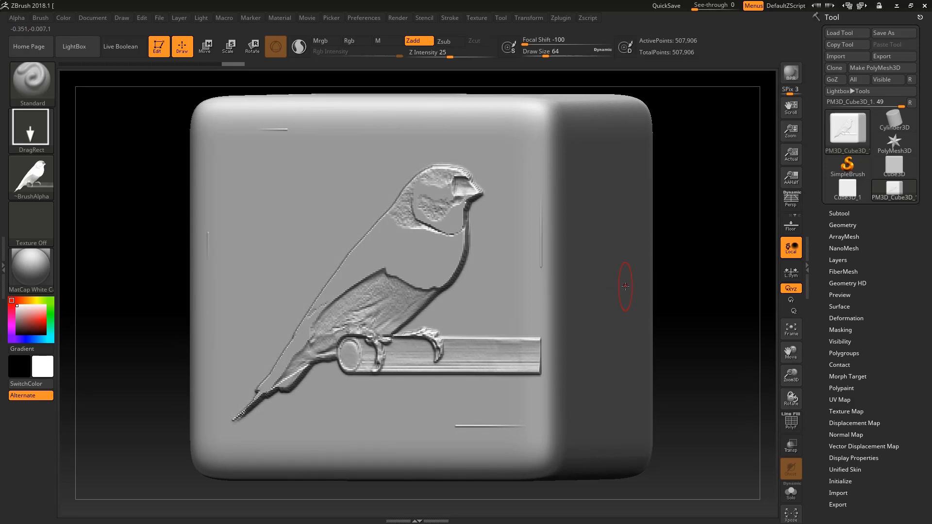
# Switch to Photoshop and outline the upper part of the perch beyond the front claw with the Polygonal Lasso.
pyautogui.hotkey('alt', 'Tab')
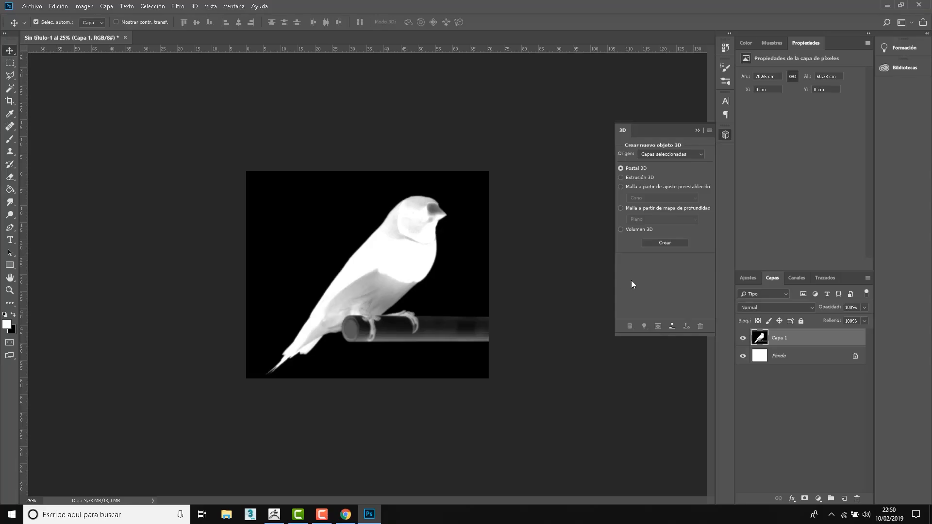
pyautogui.click(10, 290)
pyautogui.click(434, 359)
pyautogui.click(449, 362)
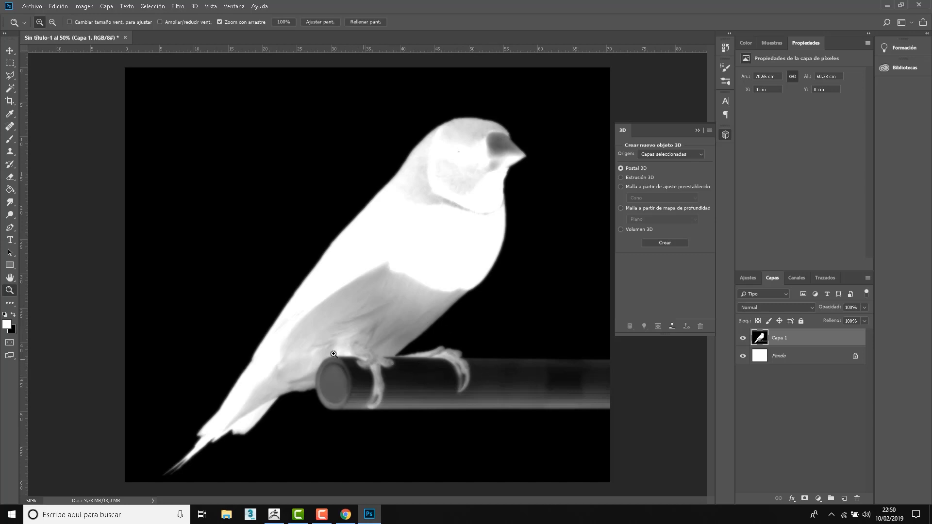
pyautogui.click(9, 76)
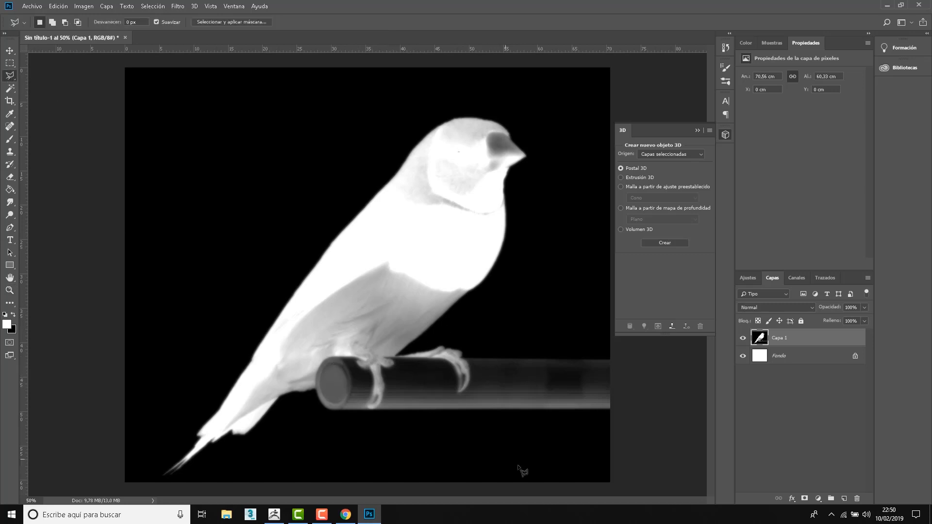
pyautogui.click(467, 360)
pyautogui.moveTo(470, 383)
pyautogui.mouseDown()
pyautogui.moveTo(461, 395)
pyautogui.moveTo(610, 392)
pyautogui.mouseUp()
pyautogui.click(611, 392)
pyautogui.click(615, 361)
pyautogui.click(469, 362)
# Try raising the selected perch area's brightness to 118 with Brightness/Contrast, cancel the adjustment and clear the selection.
pyautogui.click(90, 5)
pyautogui.moveTo(184, 32)
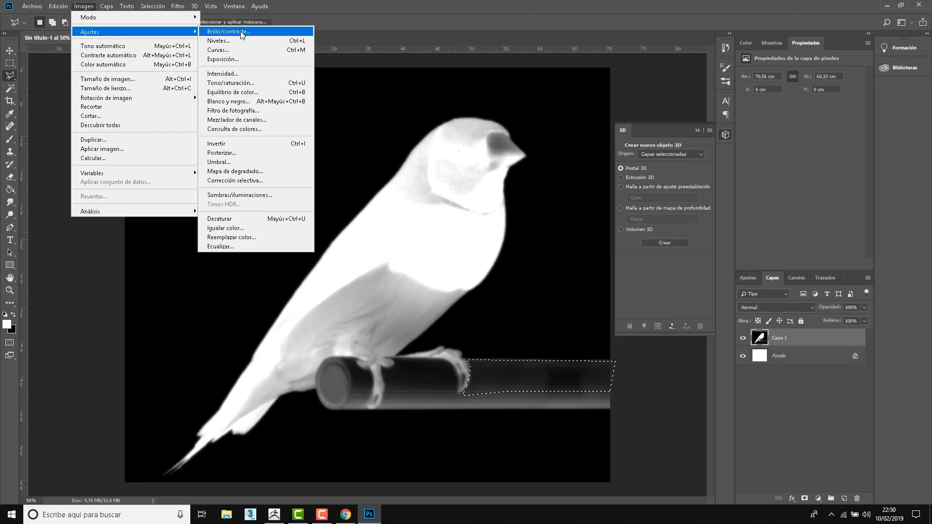
pyautogui.click(228, 32)
pyautogui.moveTo(455, 159); pyautogui.dragTo(471, 161)
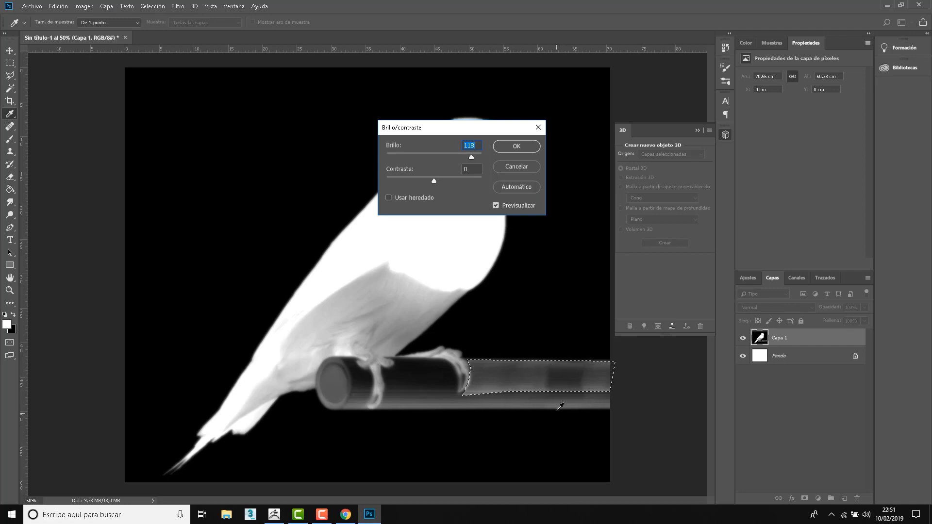
pyautogui.moveTo(477, 127); pyautogui.dragTo(673, 81)
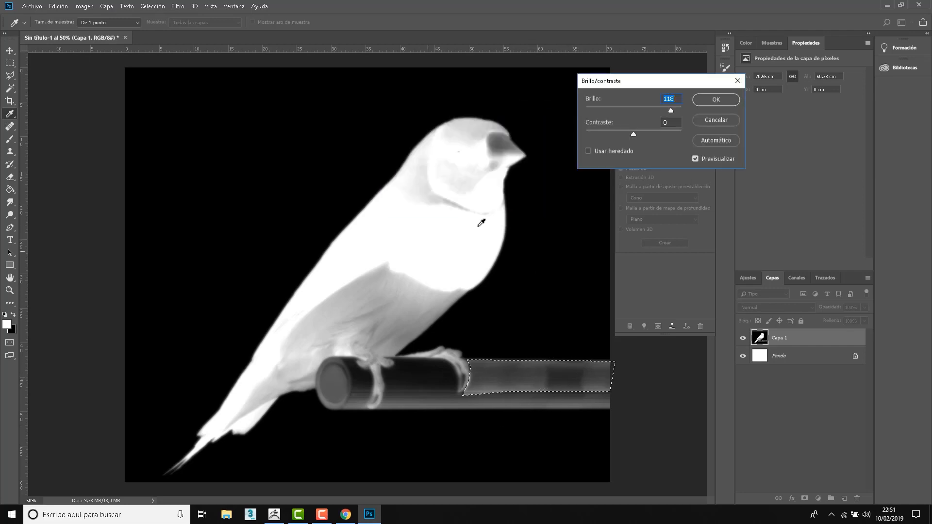
pyautogui.click(705, 120)
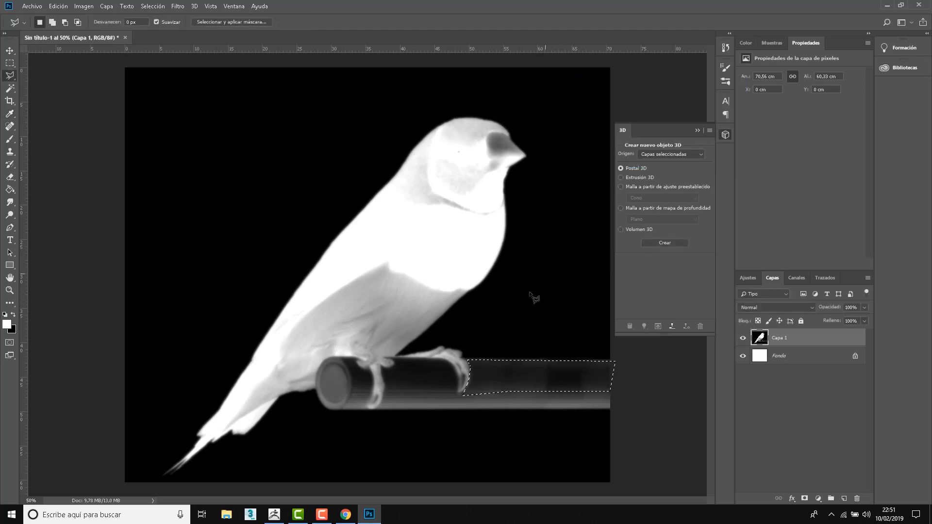
pyautogui.click(9, 64)
pyautogui.click(255, 203)
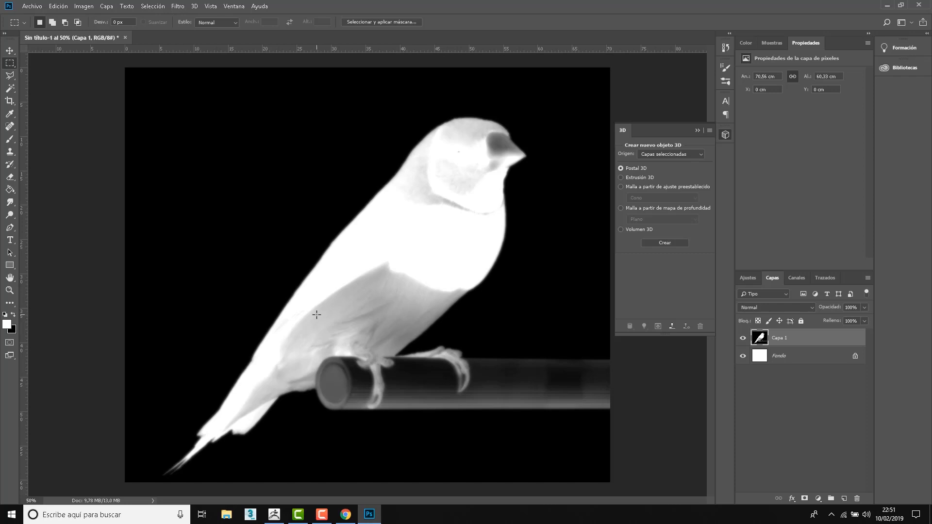
# Launch Adobe Illustrator CC 2015 and dismiss its what's-new window.
pyautogui.press('super')
pyautogui.write('illus')
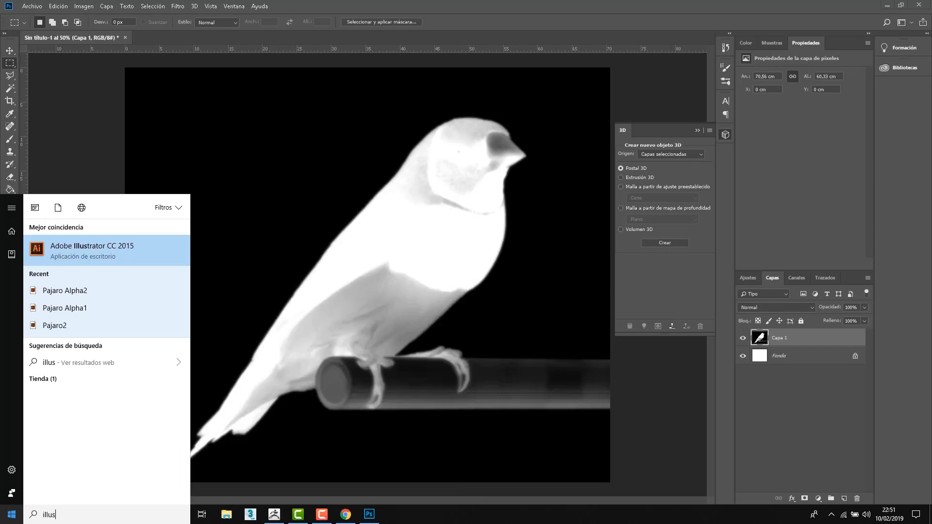
pyautogui.press('Return')
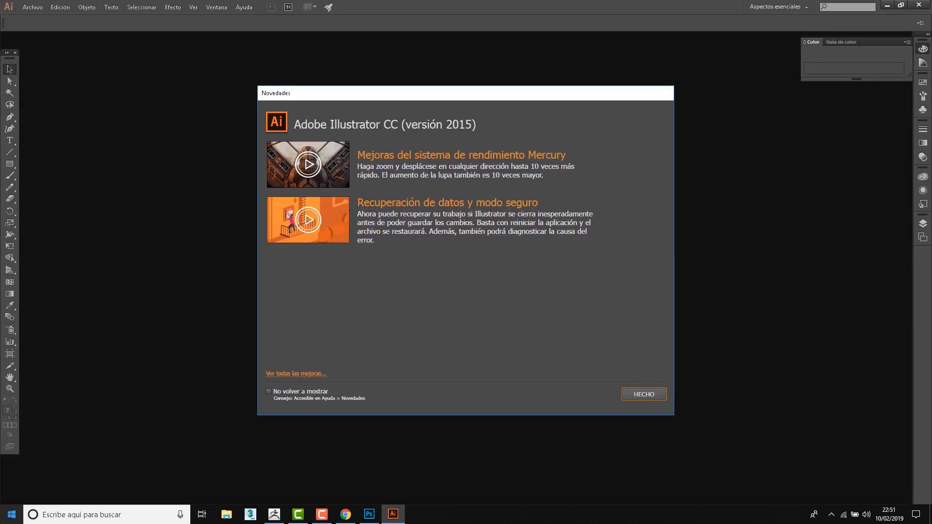
pyautogui.click(636, 394)
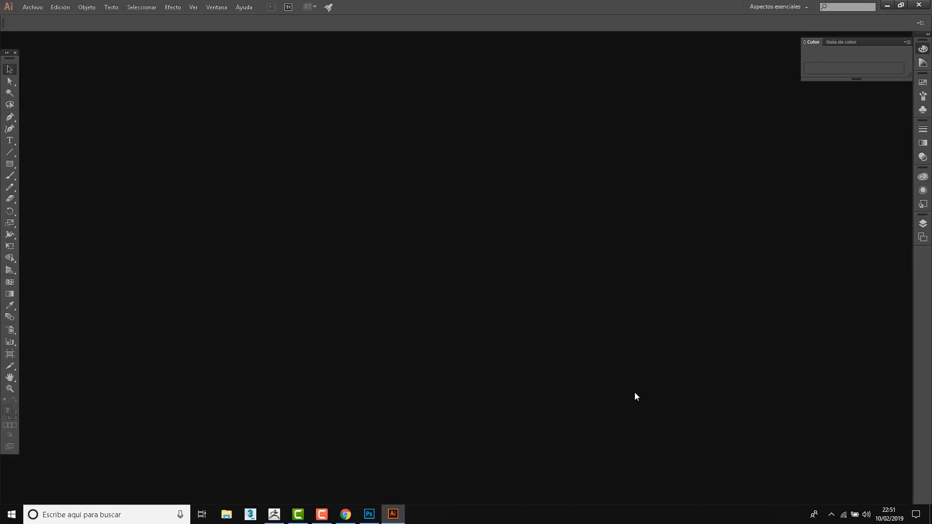
# Open the Pajaro Alpha1 image from Escritorio and bring the whole bird into view at 33.33%.
pyautogui.click(32, 7)
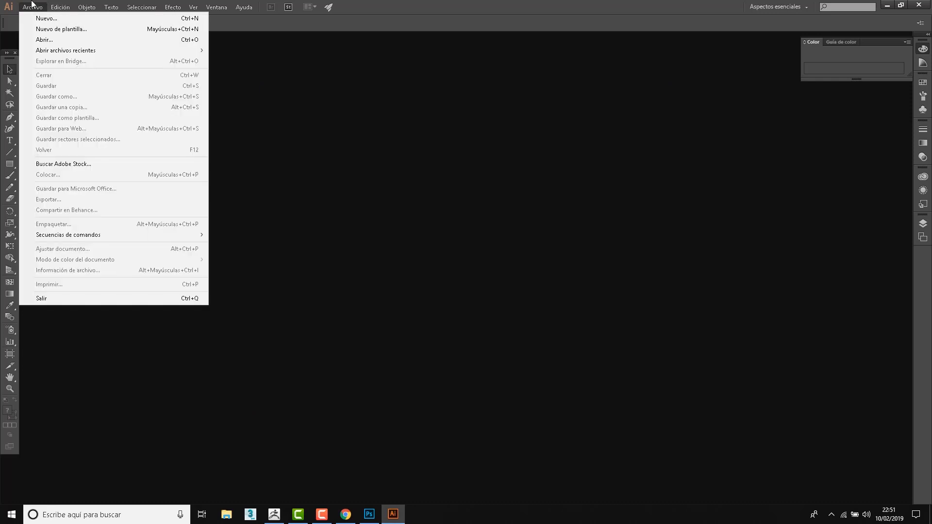
pyautogui.click(43, 40)
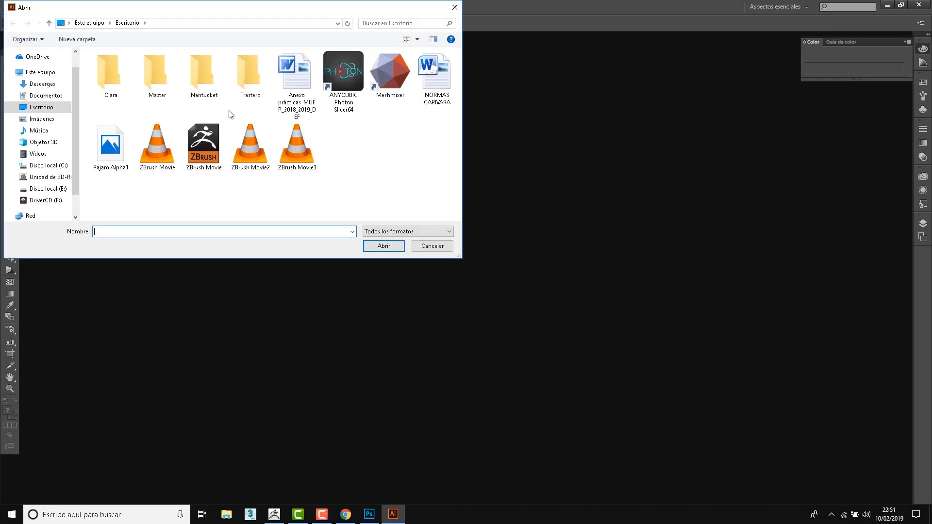
pyautogui.doubleClick(111, 157)
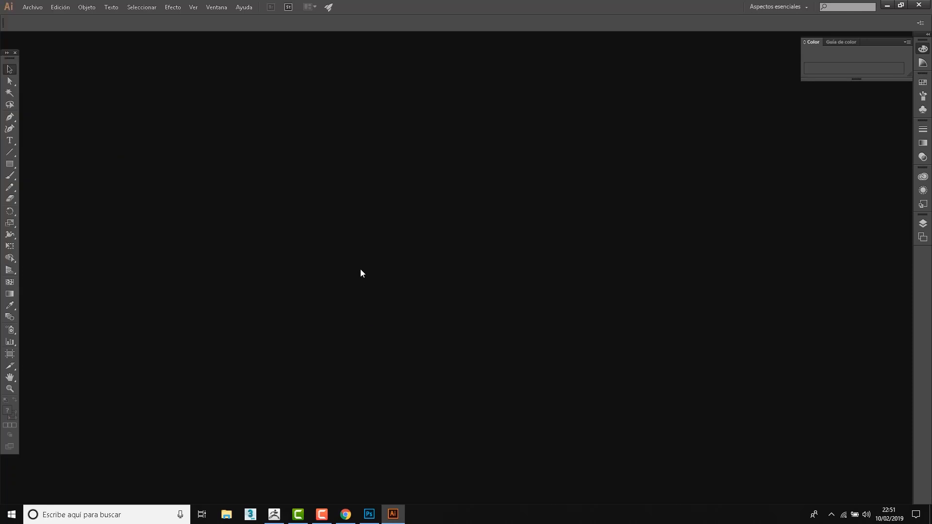
pyautogui.click(506, 300)
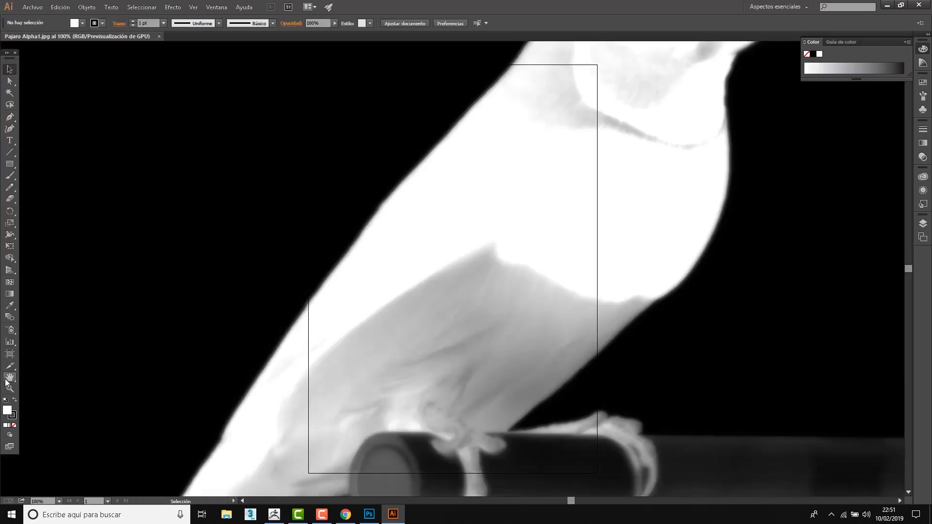
pyautogui.click(10, 389)
pyautogui.keyDown('alt'); pyautogui.click(480, 213); pyautogui.keyUp('alt')
pyautogui.keyDown('alt'); pyautogui.click(479, 213); pyautogui.keyUp('alt')
pyautogui.keyDown('alt'); pyautogui.click(468, 232); pyautogui.keyUp('alt')
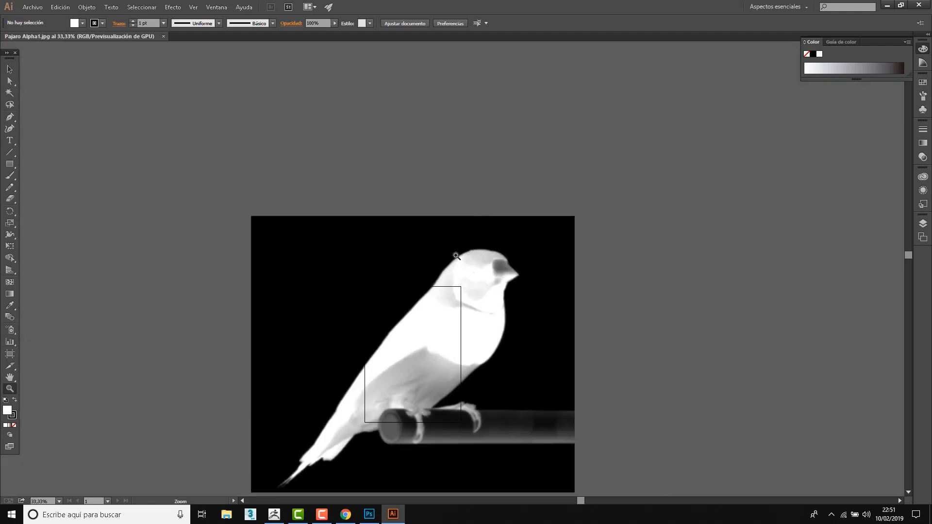
pyautogui.scroll(-3, 457, 256)
# Select the bird image and trace it with the 6 colores preset, accepting the slow processing of the large image.
pyautogui.click(10, 69)
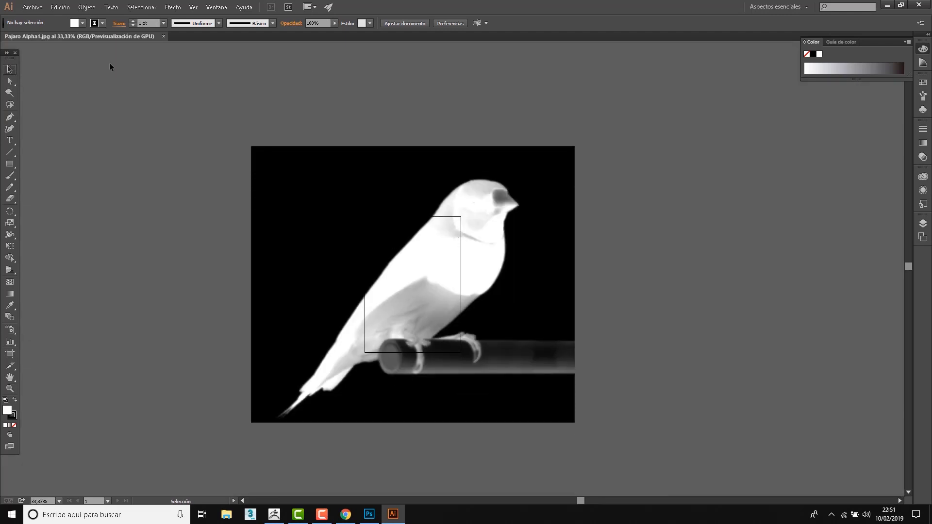
pyautogui.click(347, 185)
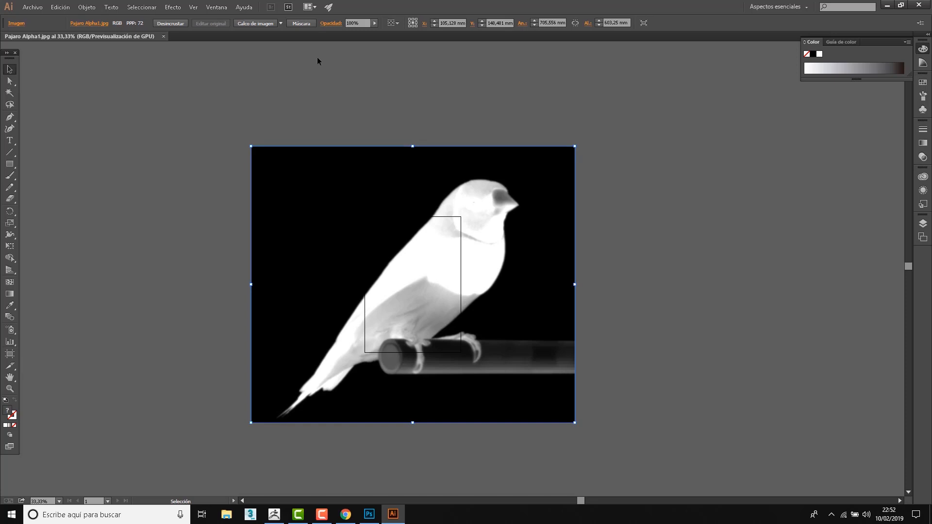
pyautogui.click(280, 23)
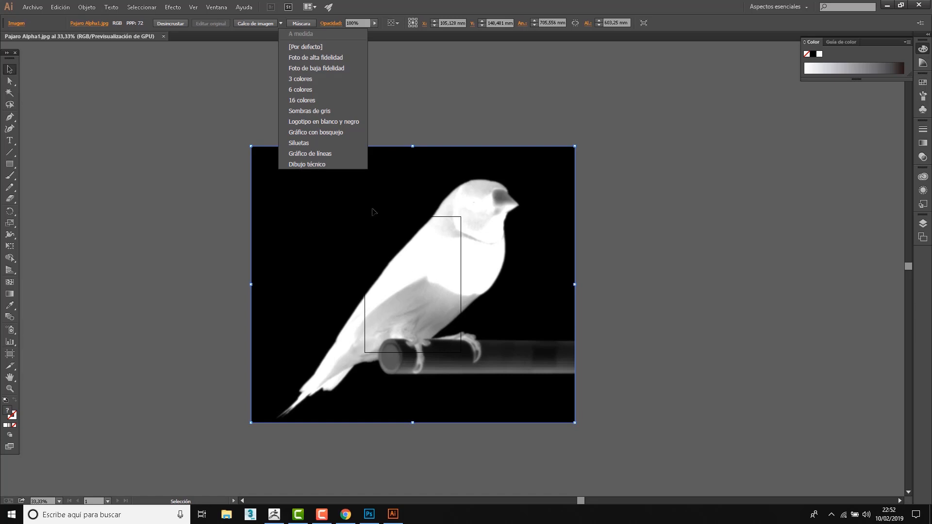
pyautogui.click(309, 90)
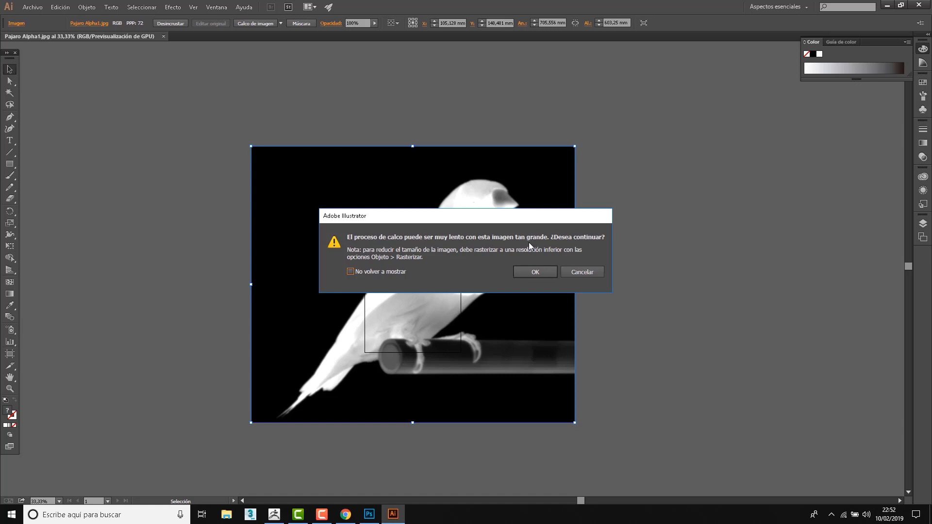
pyautogui.click(534, 273)
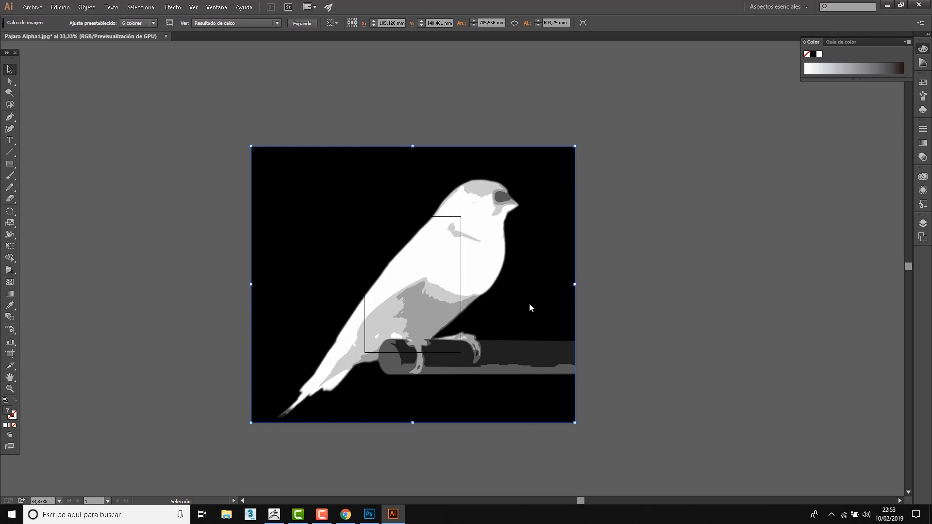
# Expand the bird's image trace into editable paths and deselect them.
pyautogui.click(10, 388)
pyautogui.click(475, 283)
pyautogui.click(423, 309)
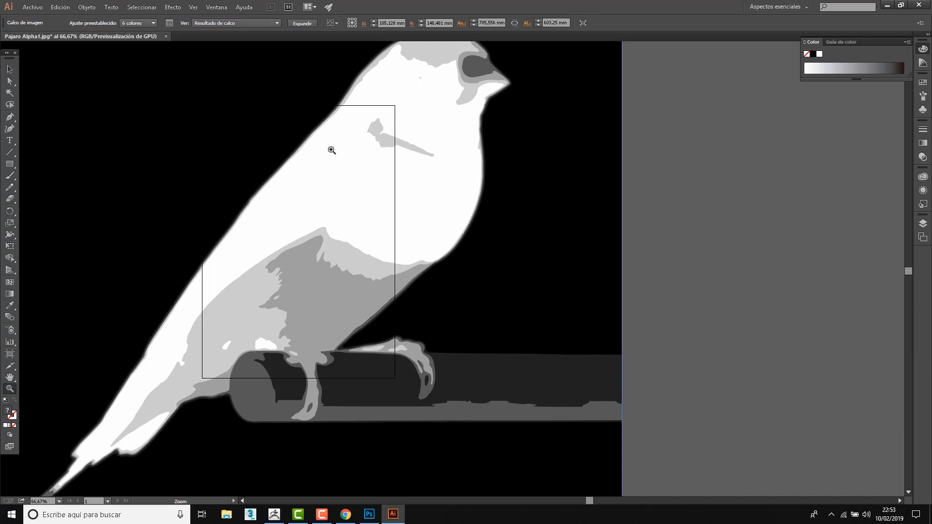
pyautogui.click(297, 23)
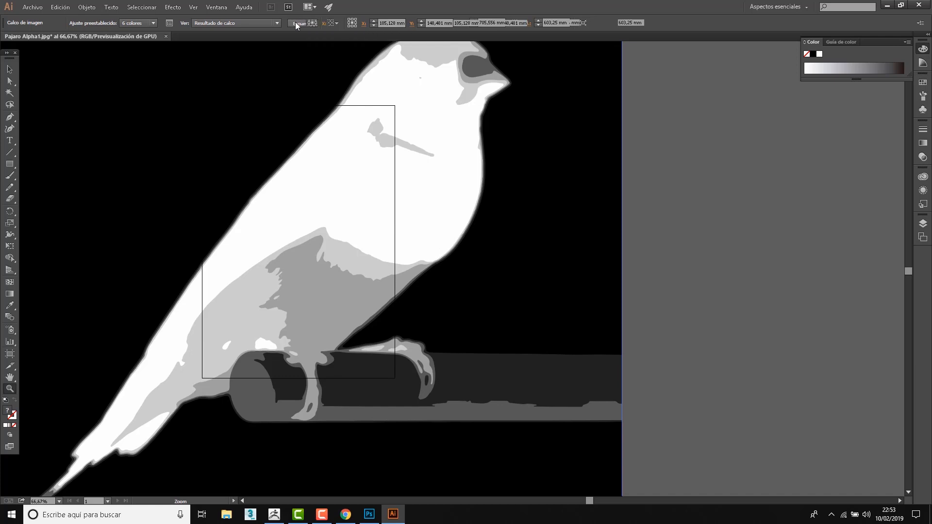
pyautogui.click(10, 82)
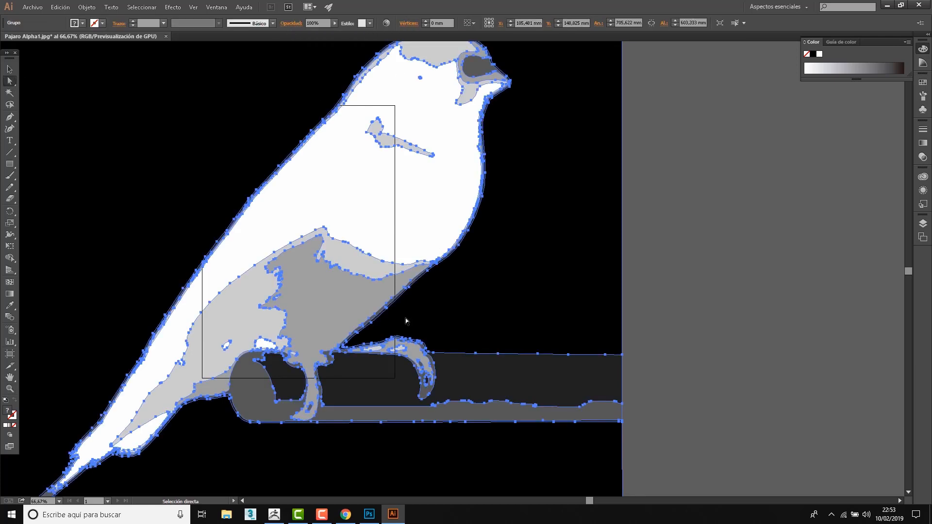
pyautogui.click(598, 243)
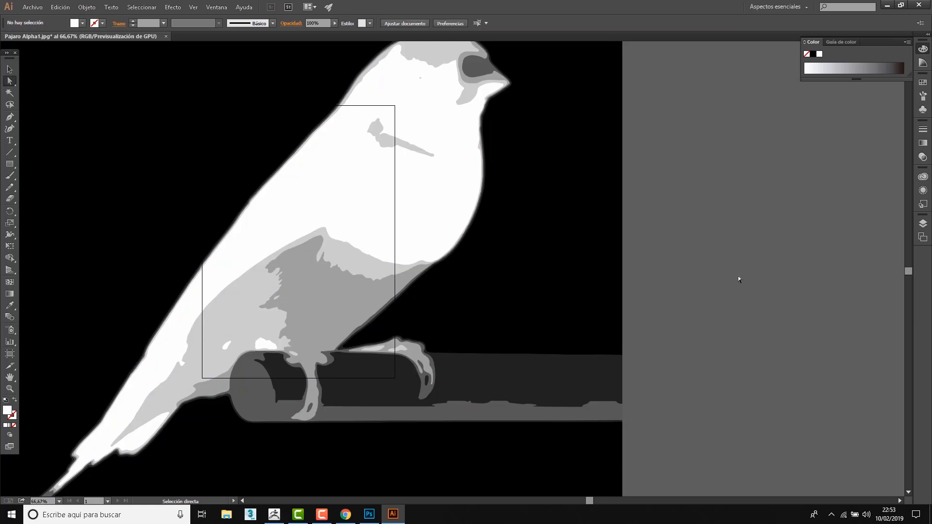
# Recolour individual traced shapes: dark grey for the belly, mid grey for the perch, light grey for the small patch near the perch's end.
pyautogui.click(292, 284)
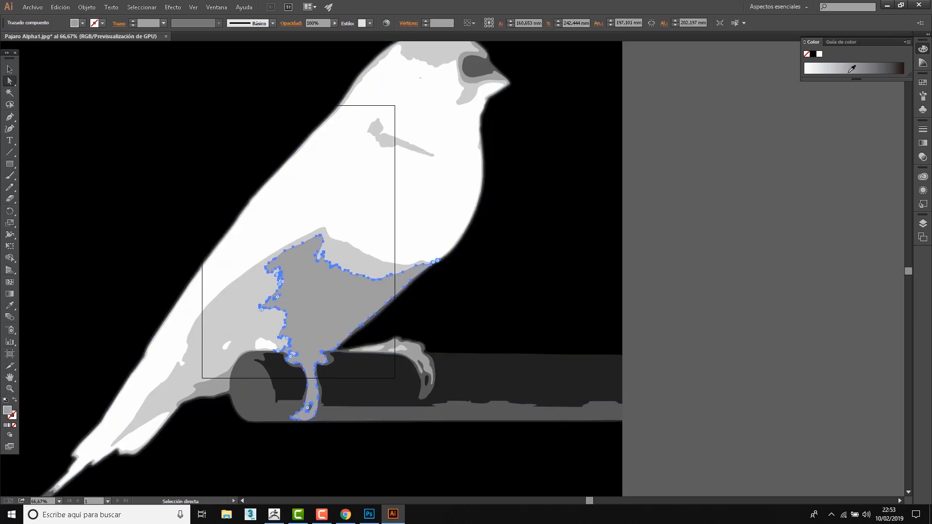
pyautogui.click(880, 67)
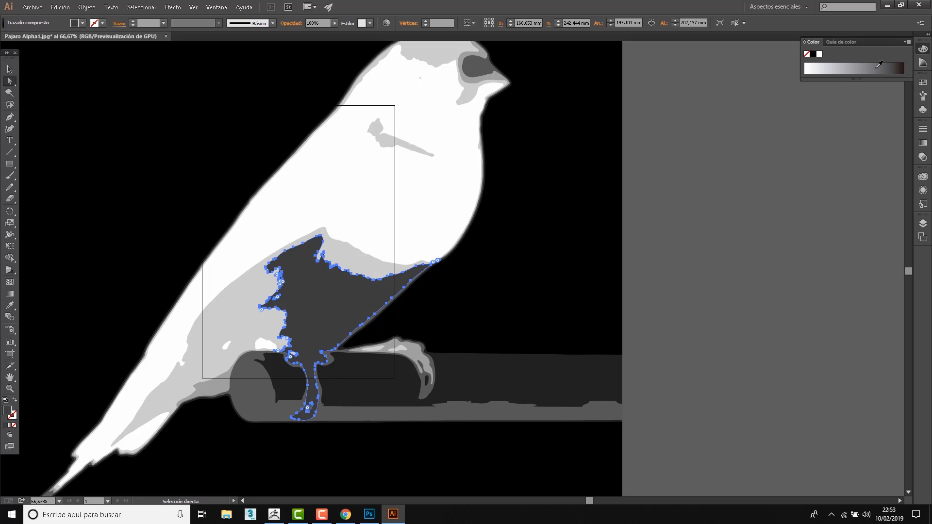
pyautogui.click(350, 393)
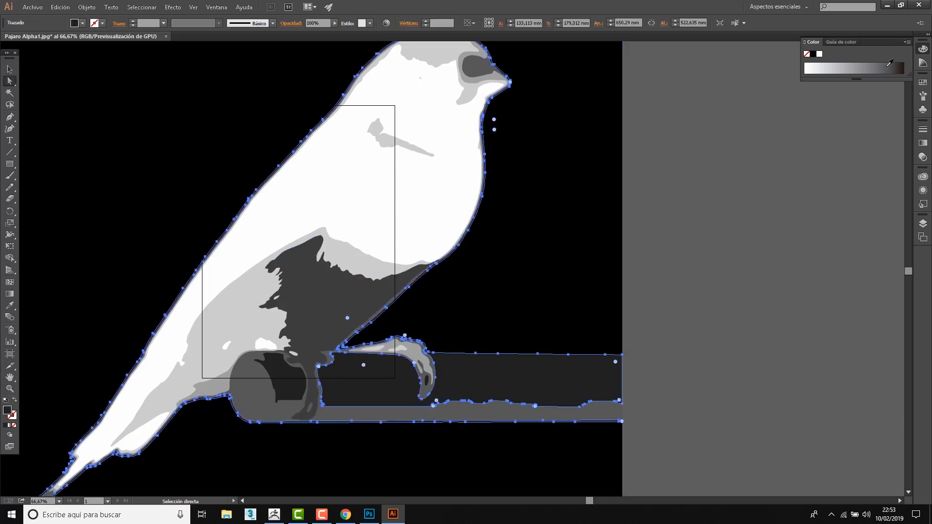
pyautogui.click(844, 62)
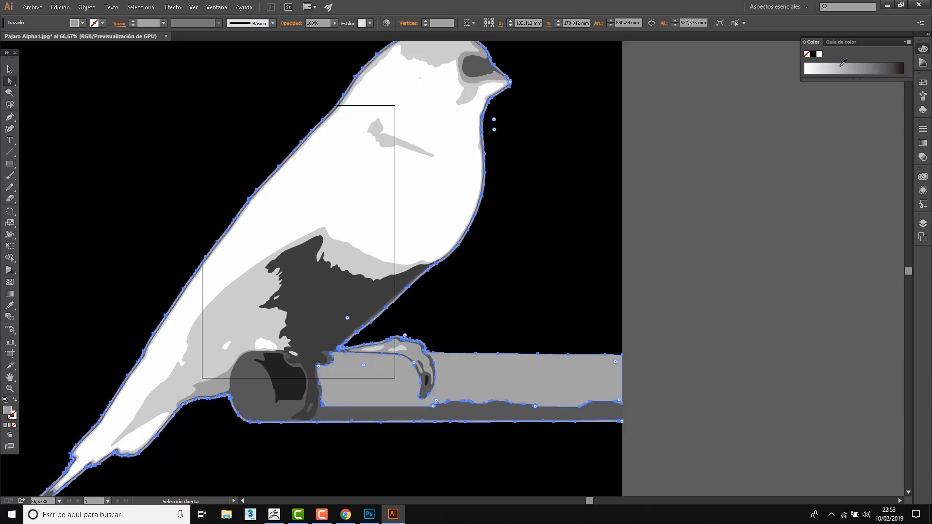
pyautogui.click(287, 389)
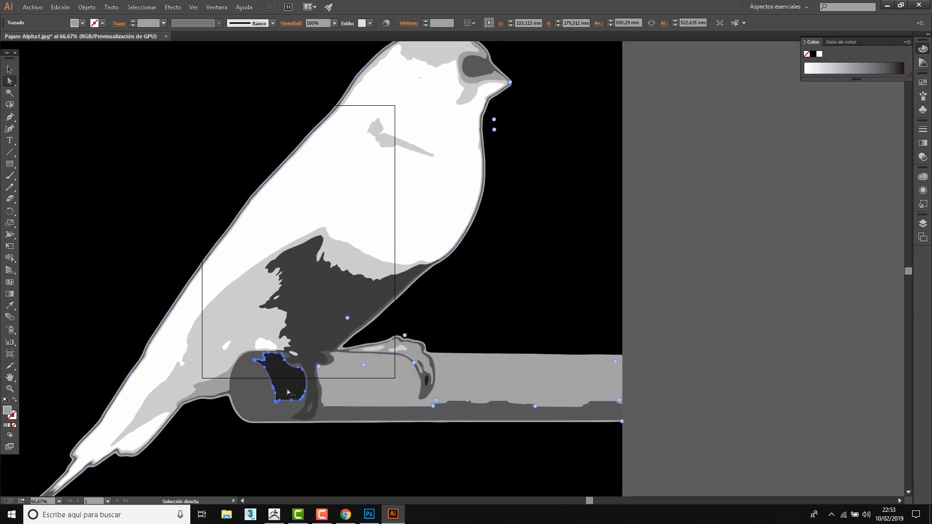
pyautogui.click(830, 64)
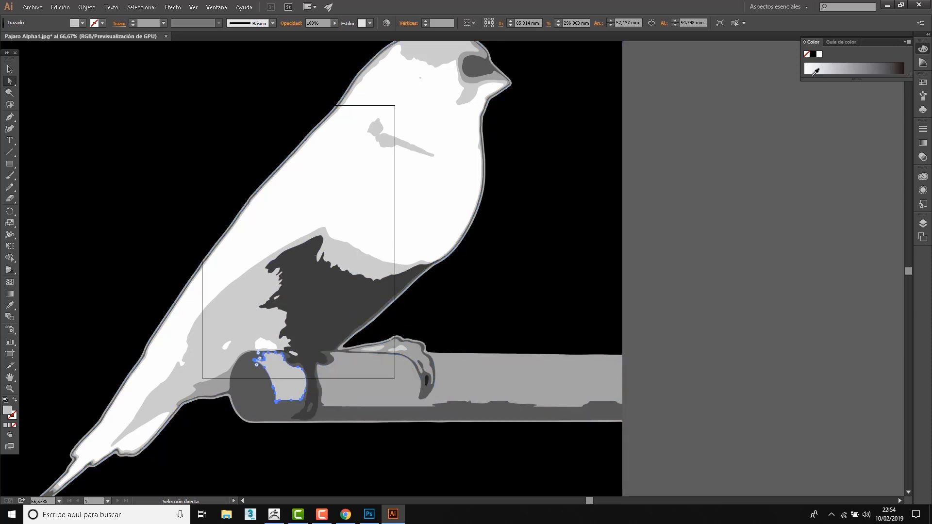
# Start exporting the recoloured bird artwork to Escritorio and choose JPEG as the file format.
pyautogui.click(10, 391)
pyautogui.keyDown('alt'); pyautogui.click(400, 266); pyautogui.keyUp('alt')
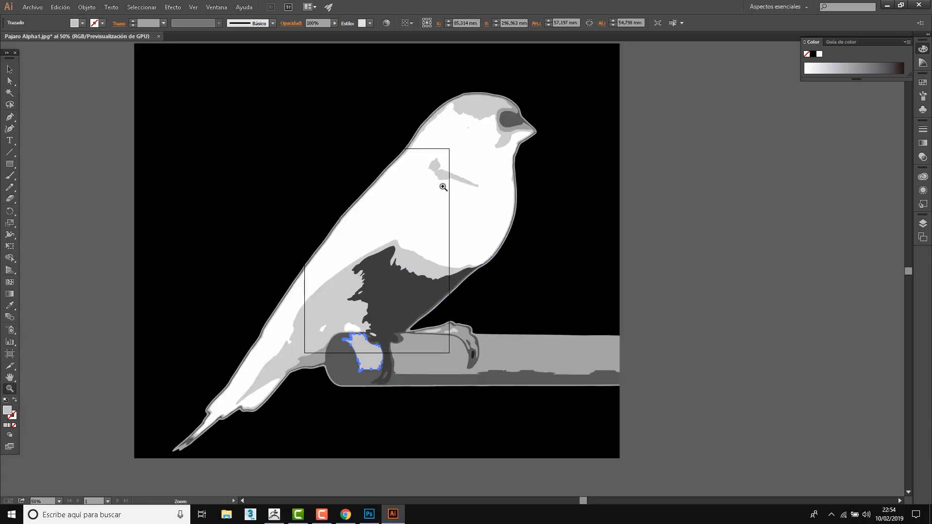
pyautogui.scroll(2, 413, 372)
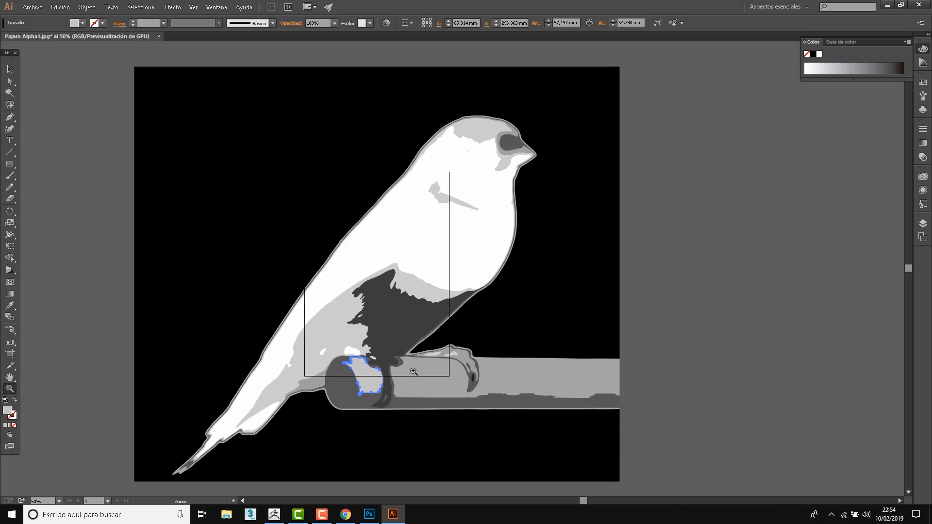
pyautogui.scroll(-1, 414, 372)
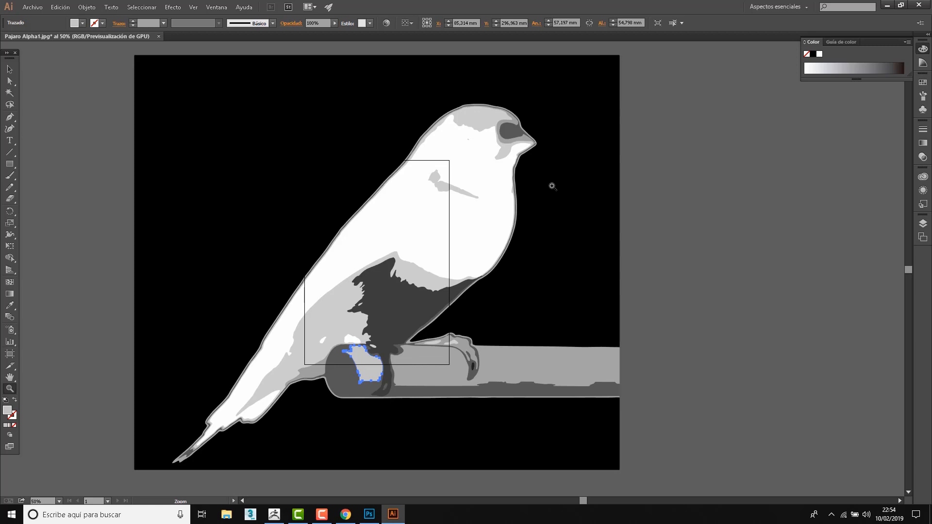
pyautogui.click(11, 71)
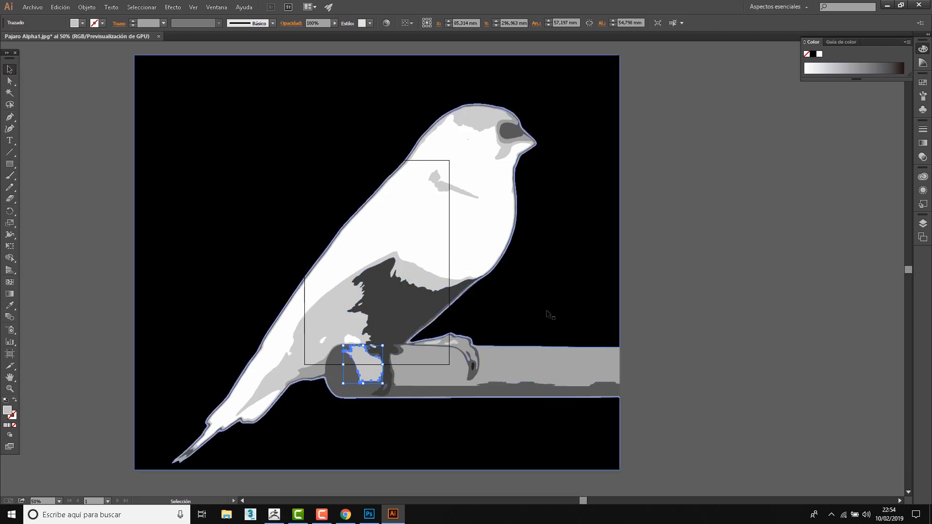
pyautogui.click(33, 7)
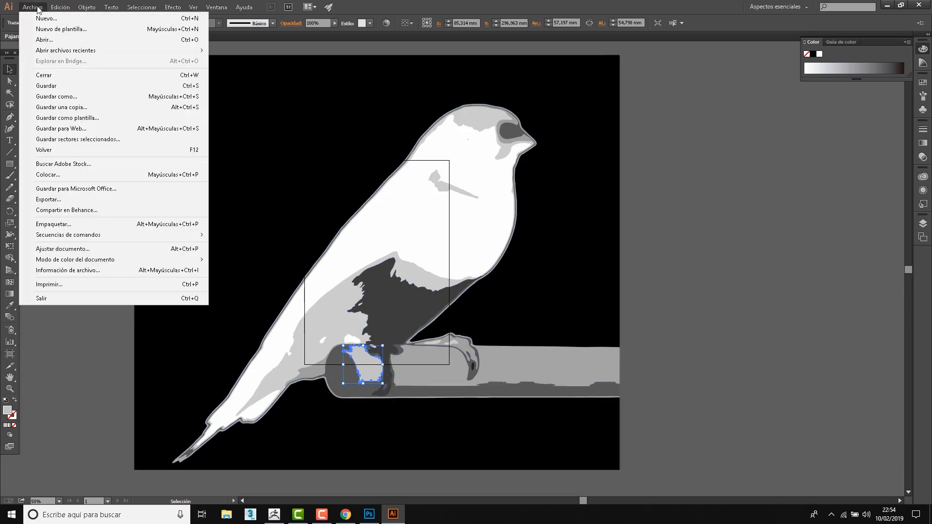
pyautogui.click(54, 200)
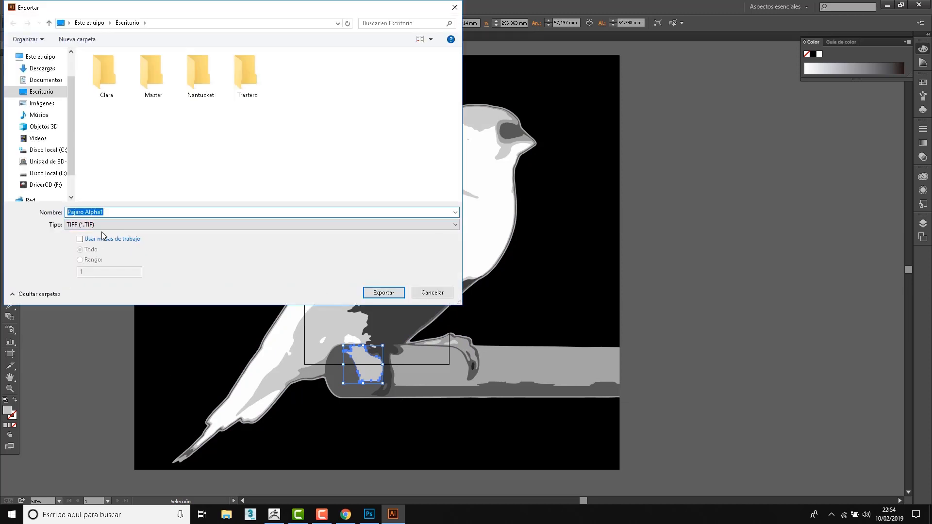
pyautogui.click(103, 225)
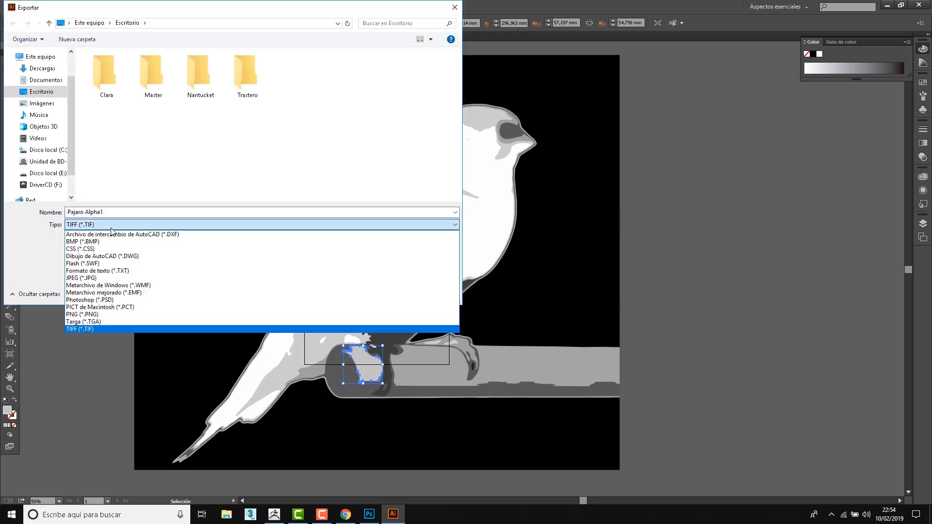
pyautogui.click(94, 278)
# Name the export Pajaro Alpha2 and write it with RGB colour, maximum quality 10 and high 300 ppi resolution.
pyautogui.click(141, 212)
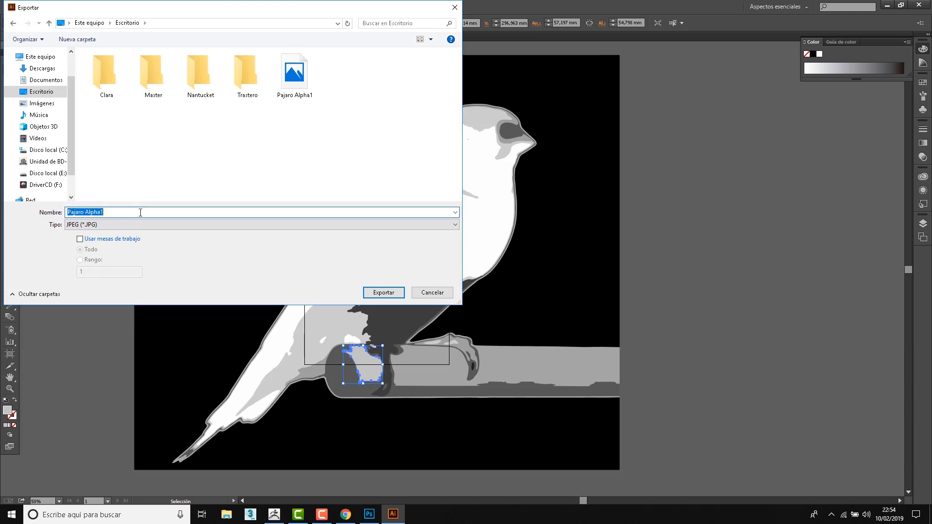
pyautogui.press('BackSpace')
pyautogui.write('2')
pyautogui.press('Return')
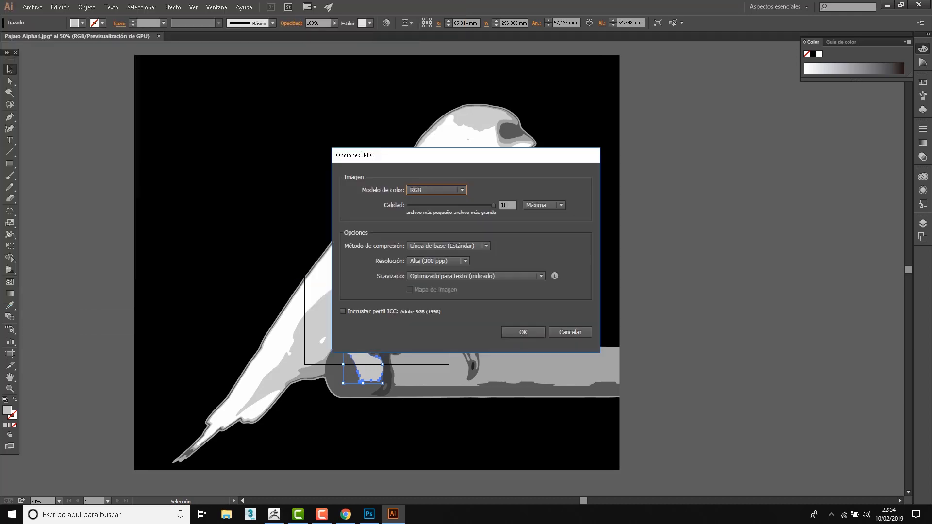
pyautogui.click(524, 335)
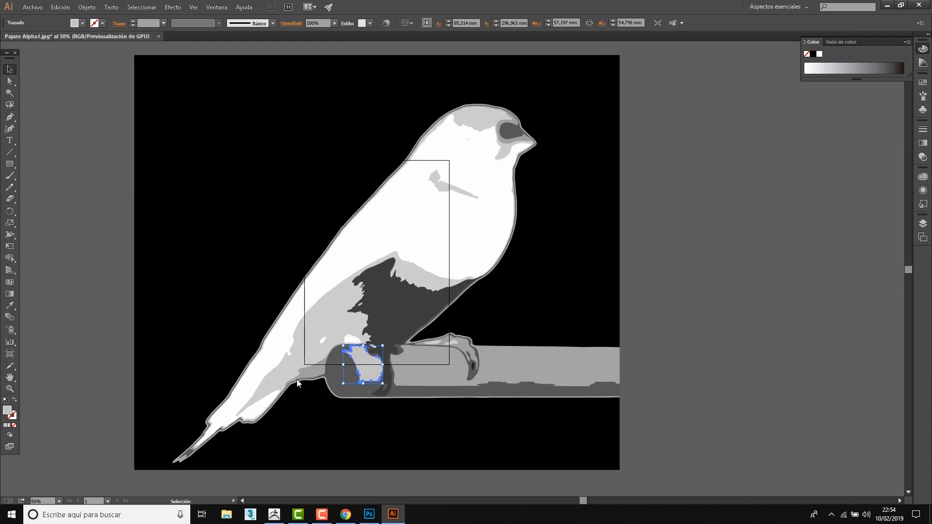
# Switch to ZBrush, turn the cube to a blank face and import Pajaro Alpha2 from Escritorio as the brush alpha.
pyautogui.click(274, 515)
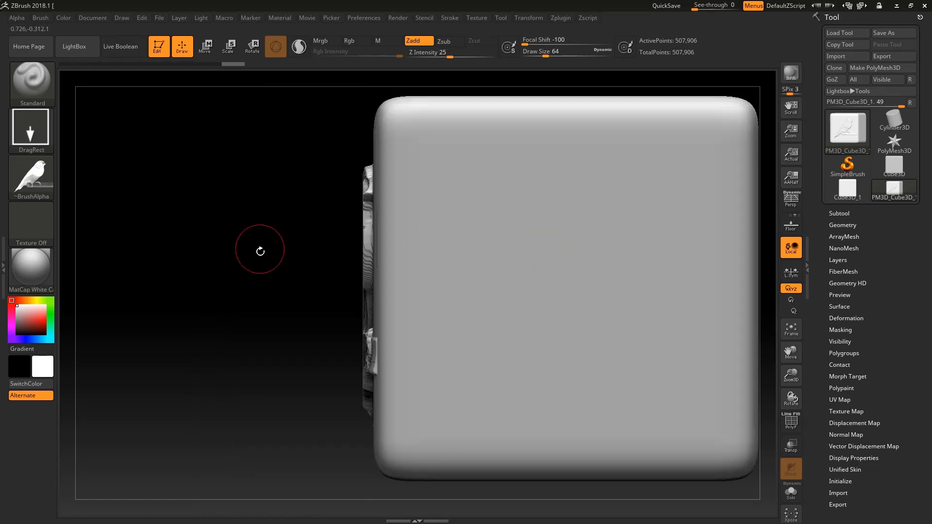
pyautogui.moveTo(254, 252); pyautogui.dragTo(103, 218)
pyautogui.click(30, 180)
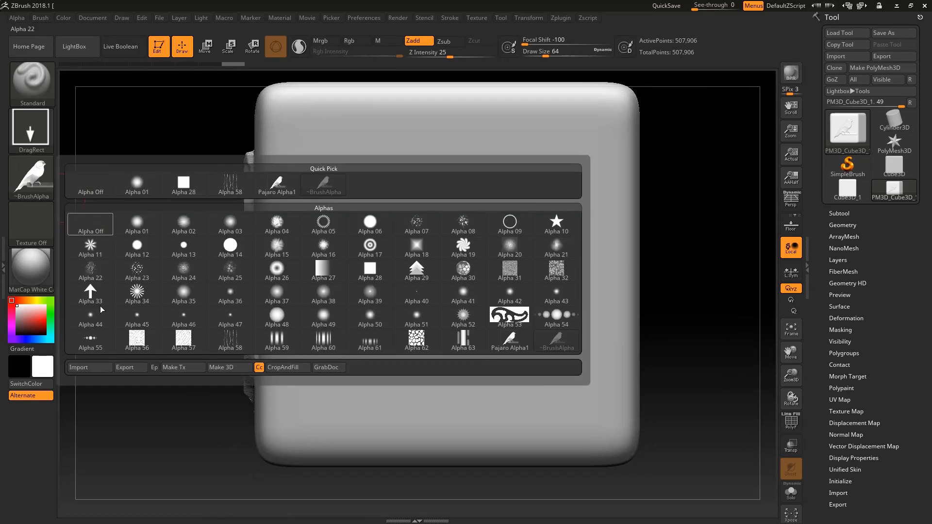
pyautogui.click(90, 368)
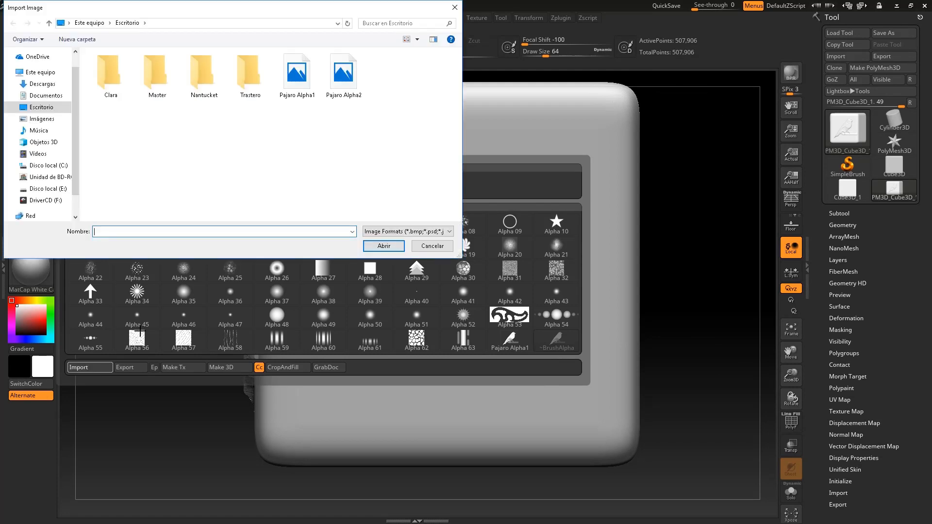
pyautogui.doubleClick(343, 73)
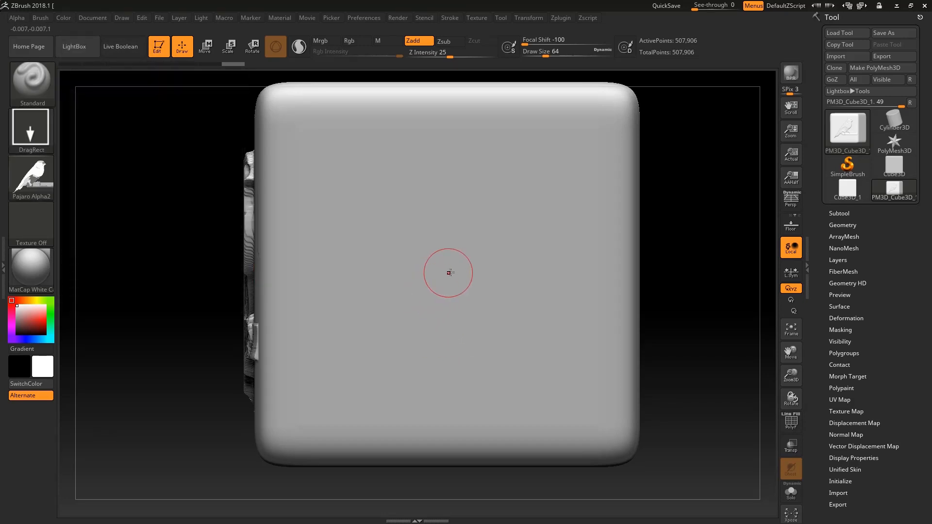
# Stamp the Pajaro Alpha2 relief across the cube's blank face, starting from its centre.
pyautogui.moveTo(450, 300)
pyautogui.mouseDown()
pyautogui.moveTo(343, 333)
pyautogui.moveTo(311, 223)
pyautogui.moveTo(452, 160)
pyautogui.moveTo(460, 45)
pyautogui.moveTo(483, 16)
pyautogui.moveTo(466, 5)
pyautogui.mouseUp()
pyautogui.moveTo(707, 223); pyautogui.dragTo(716, 229)
pyautogui.keyDown('ctrl'); pyautogui.moveTo(709, 234); pyautogui.dragTo(544, 320, button='right'); pyautogui.keyUp('ctrl')
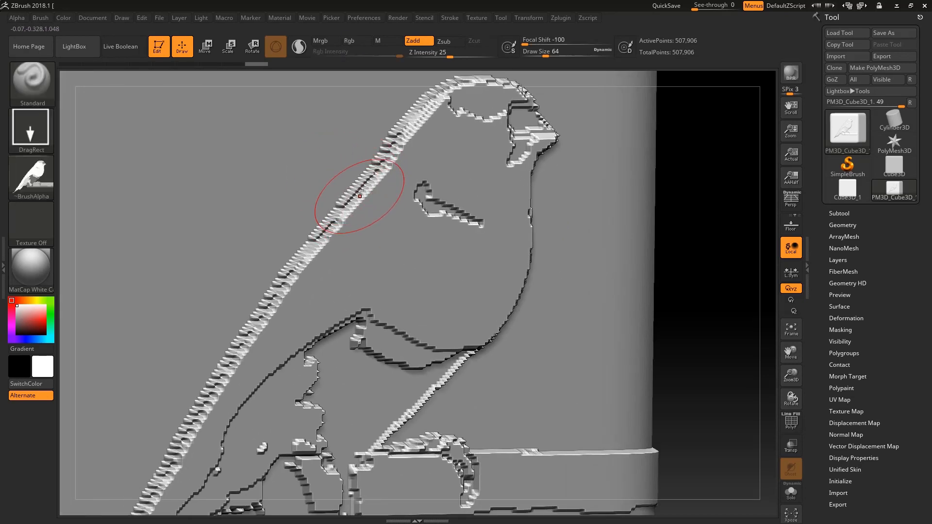
# Compare the edges of the stepped bird relief with the earlier bird relief on the cube, with and without the polygon wireframe.
pyautogui.keyDown('ctrl'); pyautogui.moveTo(390, 266); pyautogui.dragTo(381, 184, button='right'); pyautogui.keyUp('ctrl')
pyautogui.moveTo(197, 264); pyautogui.dragTo(463, 293, button='right')
pyautogui.moveTo(343, 270); pyautogui.dragTo(347, 323, button='right')
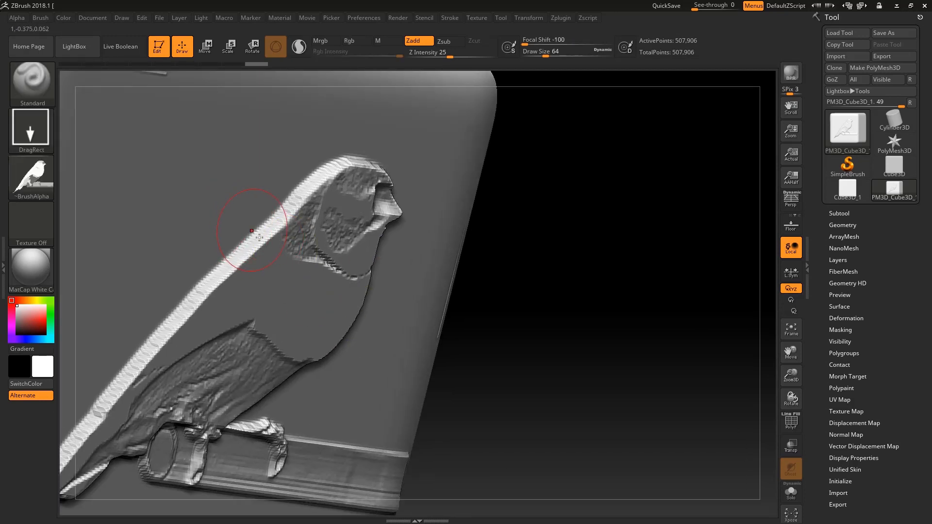
pyautogui.moveTo(534, 251)
pyautogui.mouseDown(button='right')
pyautogui.moveTo(520, 243)
pyautogui.moveTo(592, 229)
pyautogui.moveTo(286, 261)
pyautogui.moveTo(454, 177)
pyautogui.mouseUp(button='right')
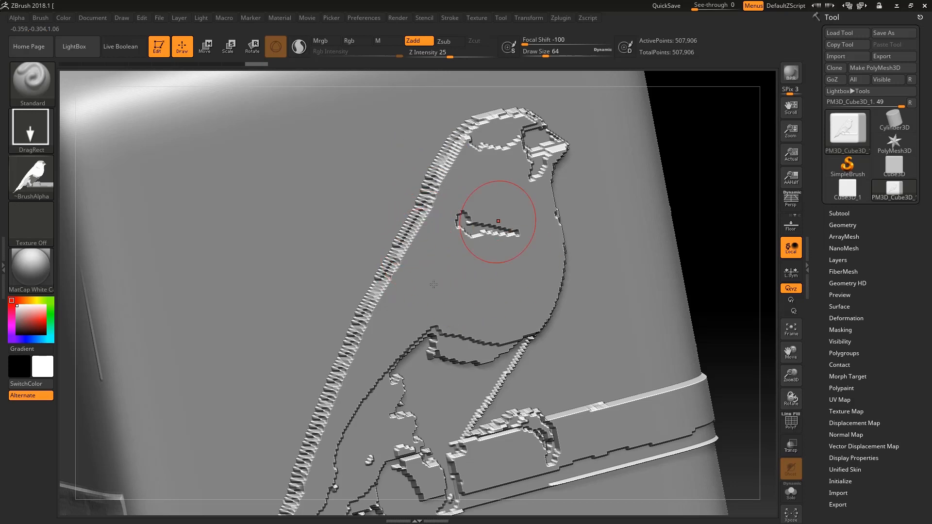
pyautogui.click(798, 429)
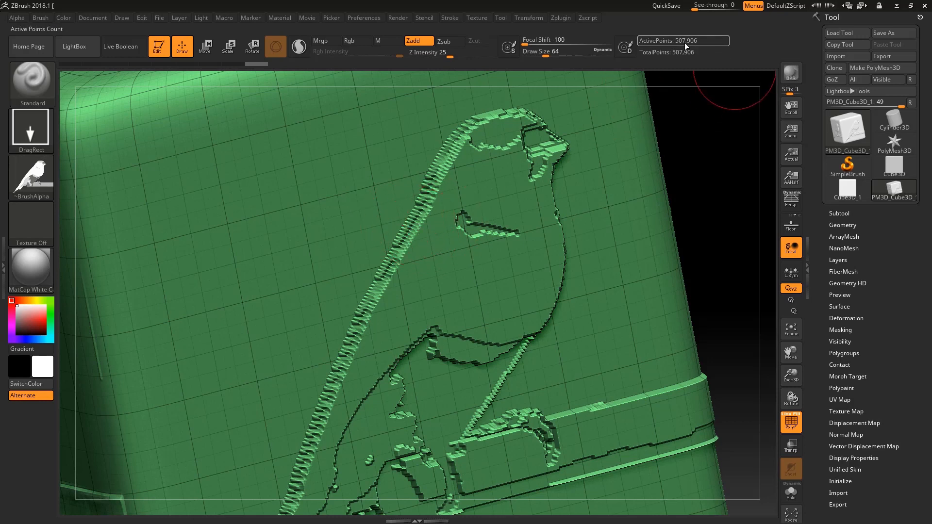
pyautogui.moveTo(311, 301); pyautogui.dragTo(461, 310, button='right')
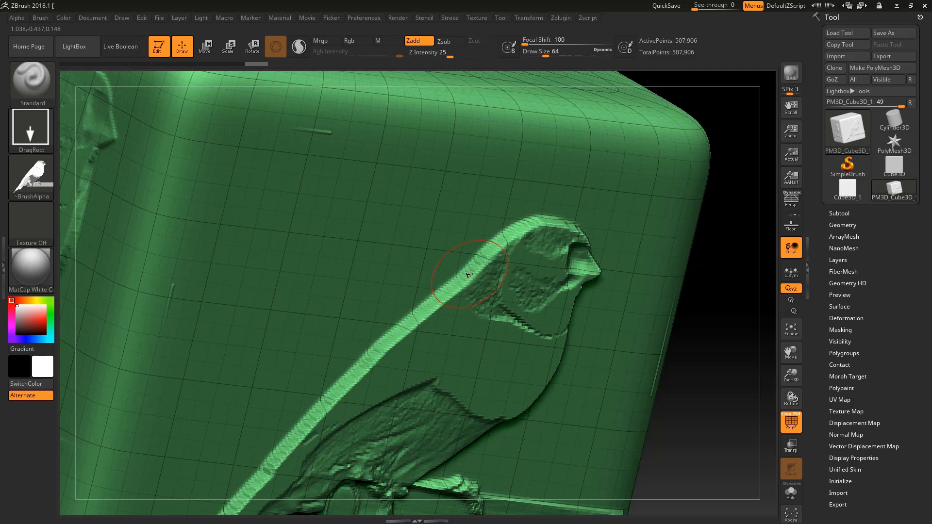
pyautogui.moveTo(735, 329); pyautogui.dragTo(560, 373, button='right')
pyautogui.press('f')
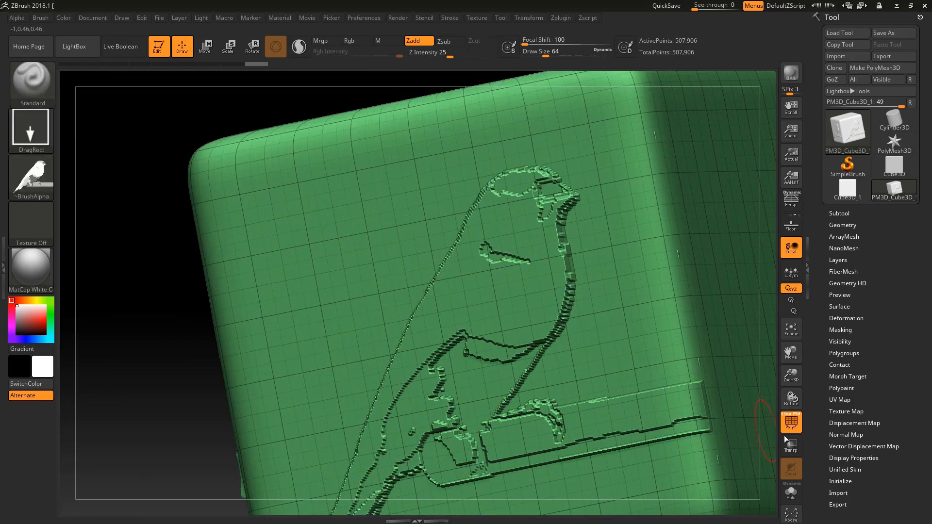
pyautogui.hotkey('shift', 'f')
pyautogui.moveTo(583, 417); pyautogui.dragTo(590, 415, button='right')
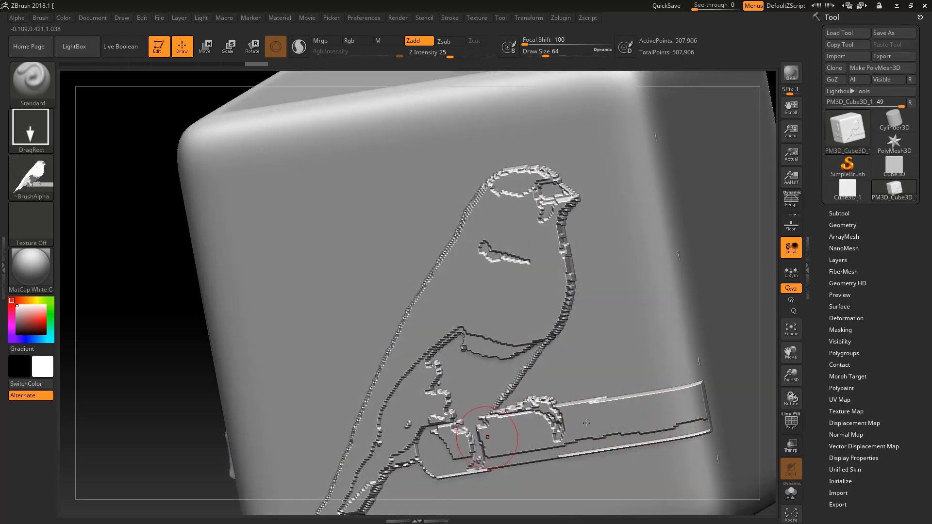
pyautogui.moveTo(508, 432); pyautogui.dragTo(550, 422, button='right')
pyautogui.moveTo(634, 382)
pyautogui.mouseDown(button='right')
pyautogui.moveTo(597, 385)
pyautogui.moveTo(587, 364)
pyautogui.mouseUp(button='right')
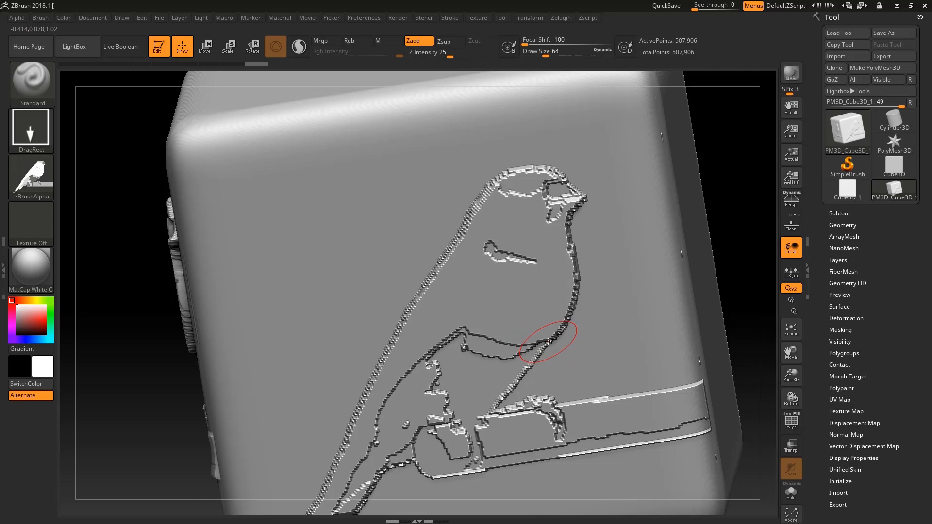
# Switch to Photoshop and open Pajaro Alpha2 from Escritorio, accepting the default Camera Raw settings.
pyautogui.hotkey('alt', 'Tab')
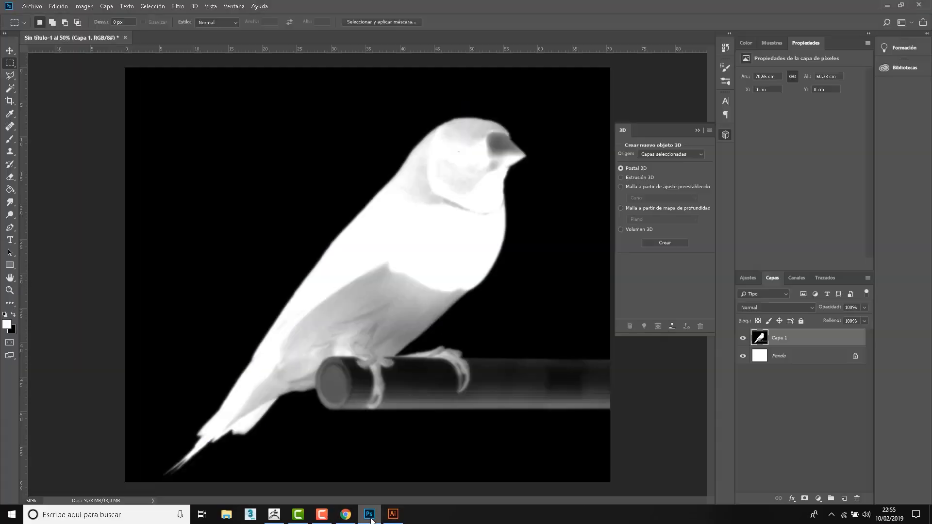
pyautogui.click(369, 514)
pyautogui.click(31, 6)
pyautogui.click(62, 45)
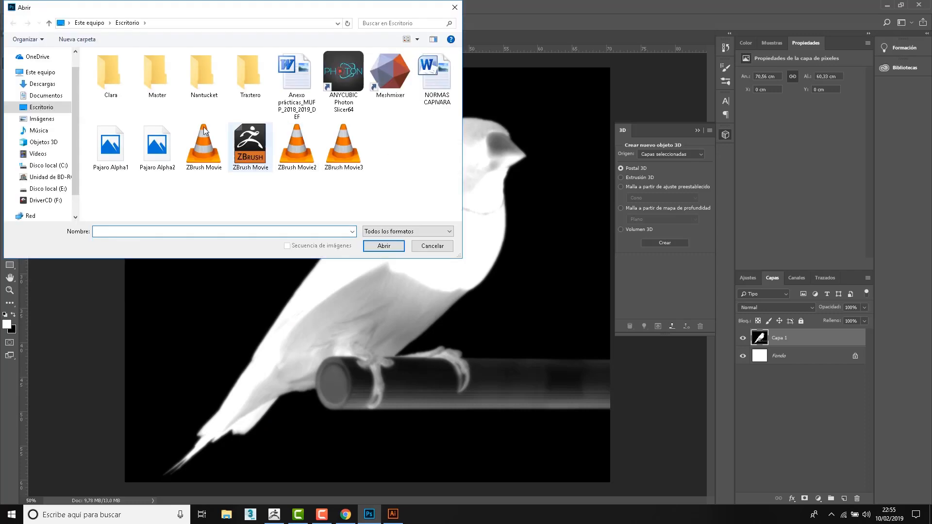
pyautogui.doubleClick(153, 155)
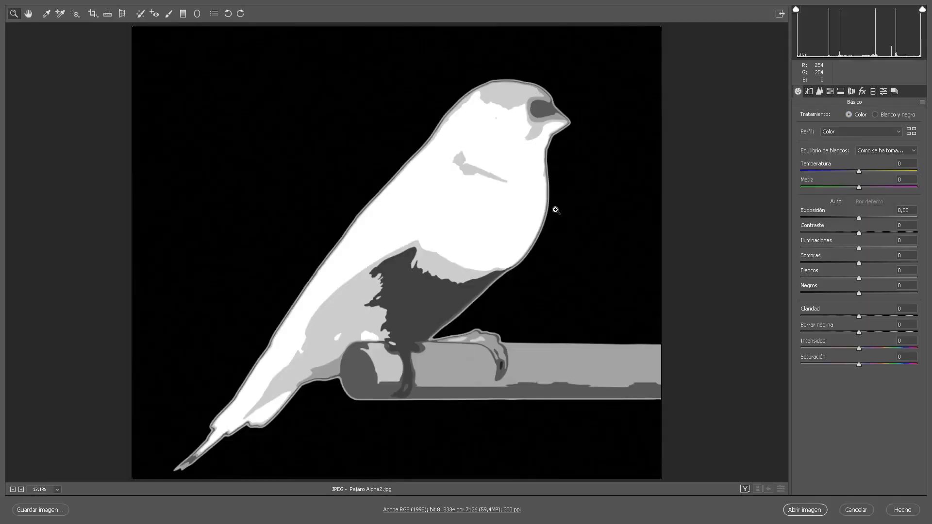
pyautogui.click(820, 510)
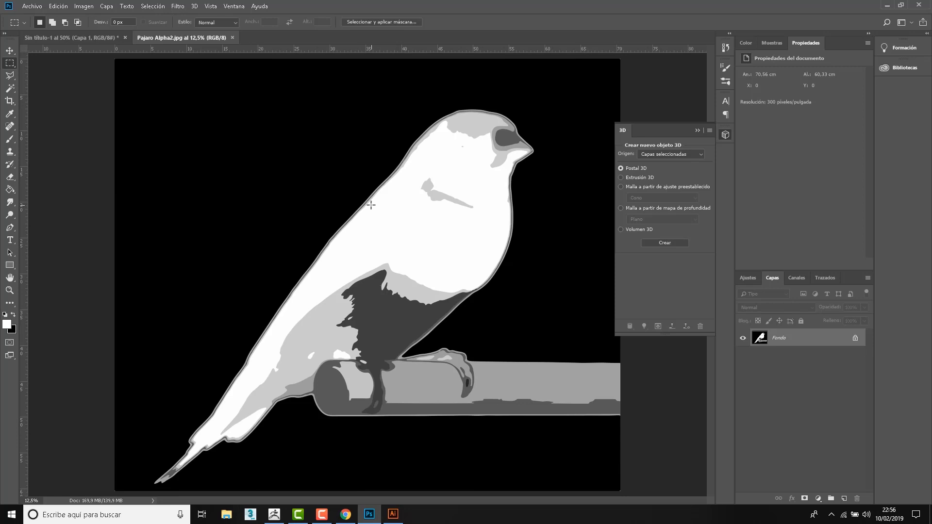
# Soften the bird image's tone edges with a Gaussian blur of 15.3 pixels radius.
pyautogui.click(180, 6)
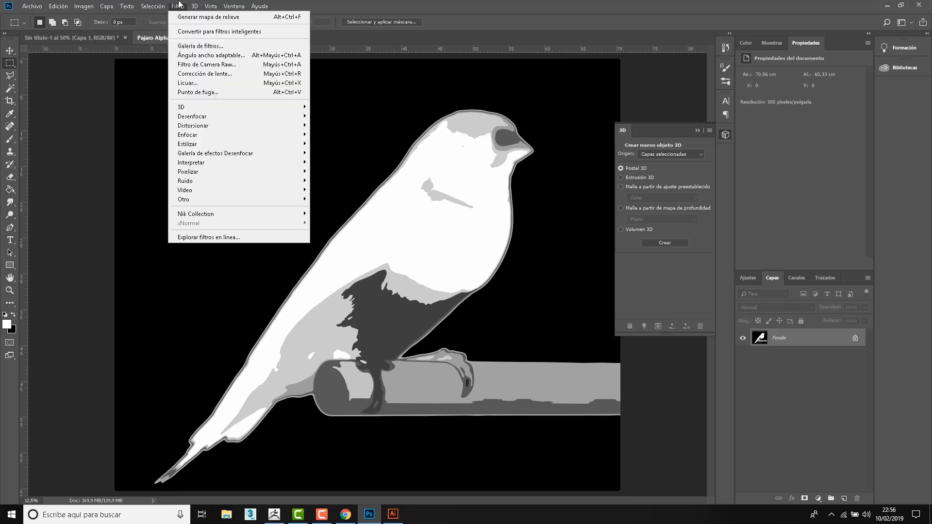
pyautogui.moveTo(223, 116)
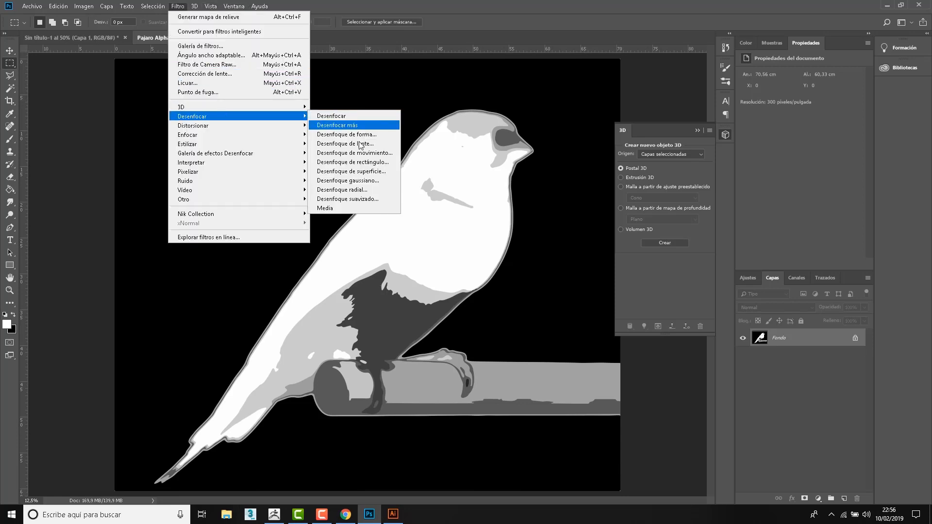
pyautogui.click(367, 181)
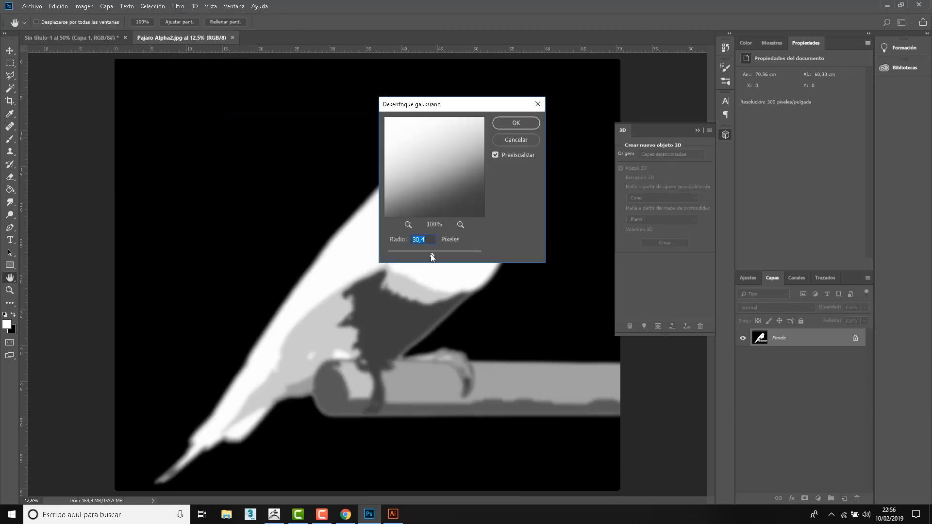
pyautogui.moveTo(427, 254); pyautogui.dragTo(429, 254)
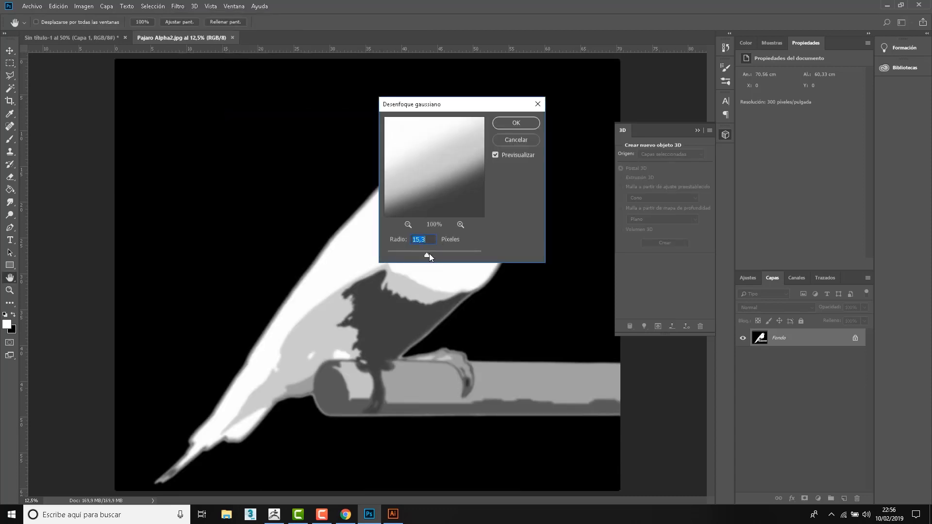
pyautogui.click(516, 124)
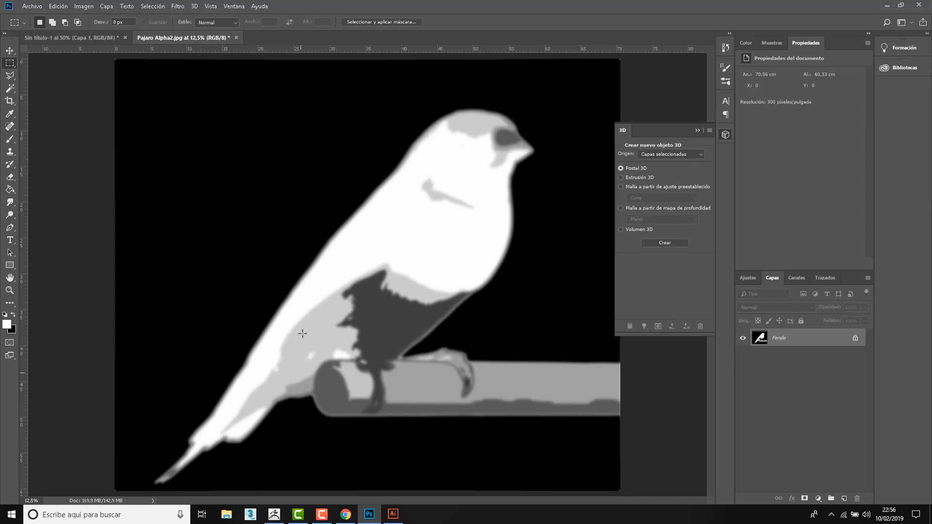
# Save the blurred image to Escritorio as the JPEG Pajaro Alpha3 with maximum quality 12 and the standard baseline format.
pyautogui.click(39, 5)
pyautogui.click(52, 121)
pyautogui.click(341, 76)
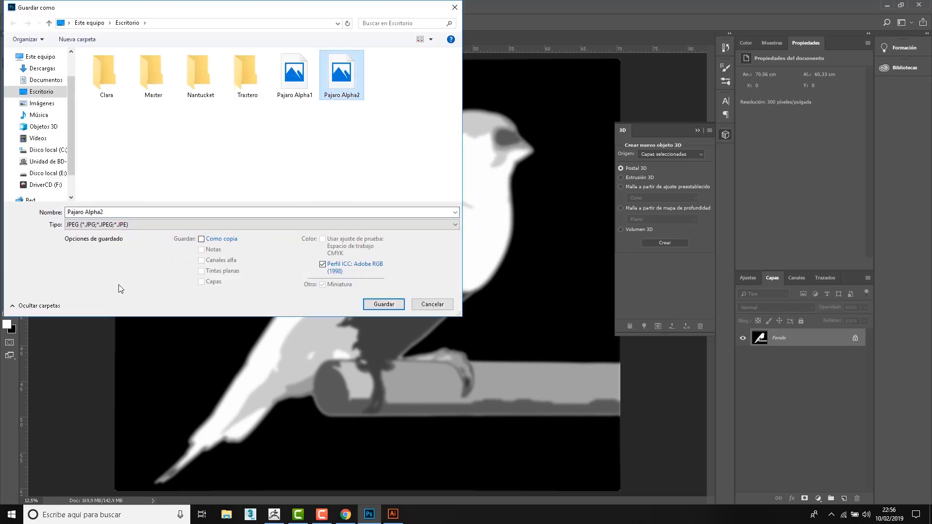
pyautogui.click(138, 212)
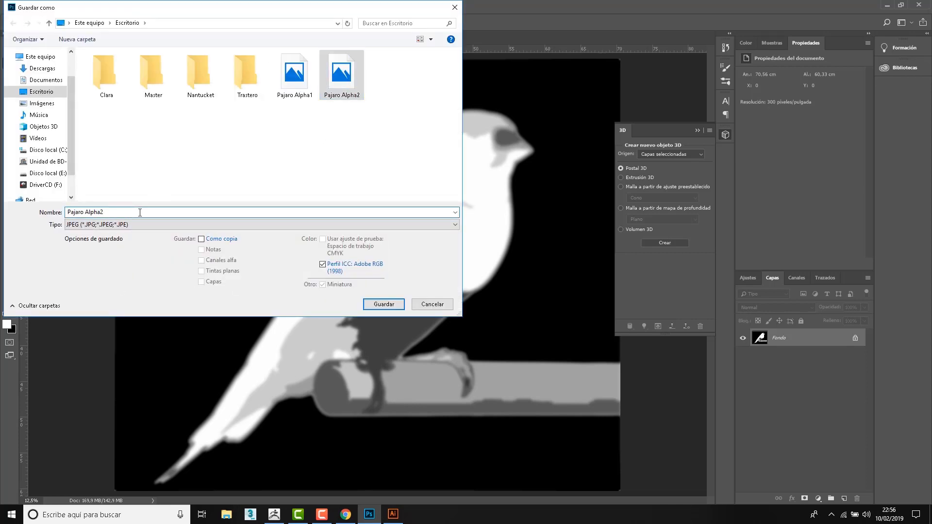
pyautogui.press('Return')
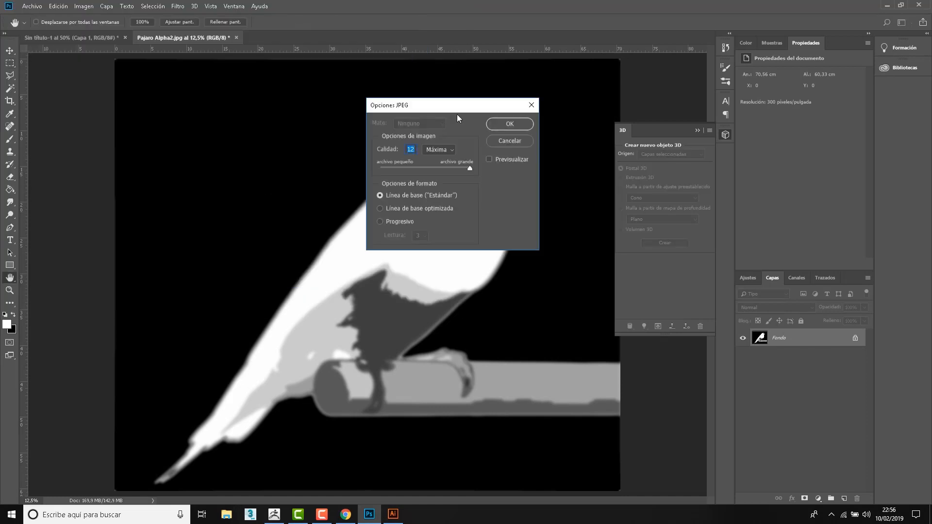
pyautogui.click(505, 123)
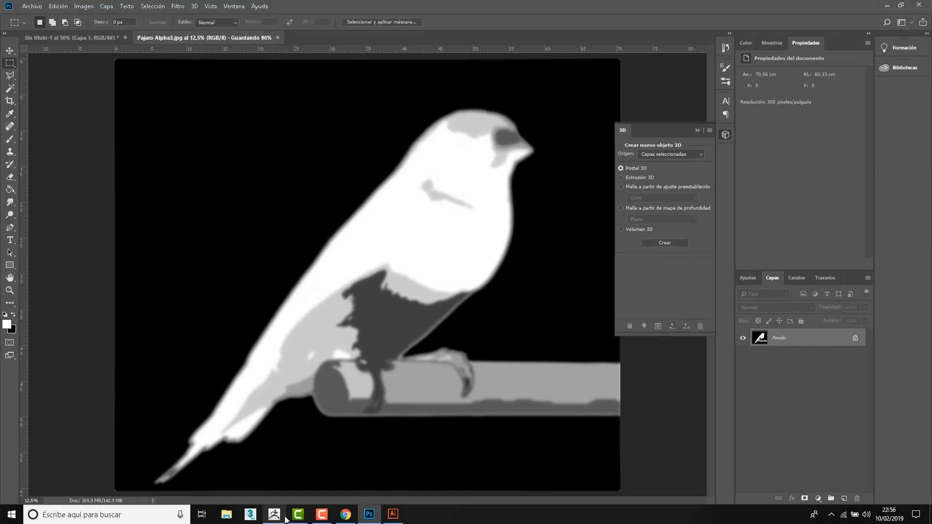
# Switch to ZBrush, turn to an empty face of the cube and import Pajaro Alpha3 from Escritorio as the brush alpha.
pyautogui.click(282, 514)
pyautogui.press('f')
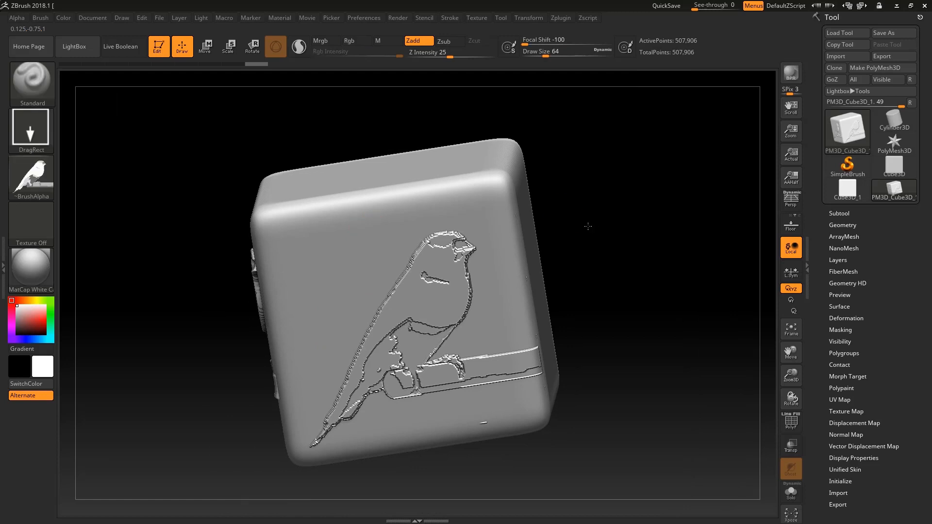
pyautogui.moveTo(589, 223); pyautogui.dragTo(547, 235)
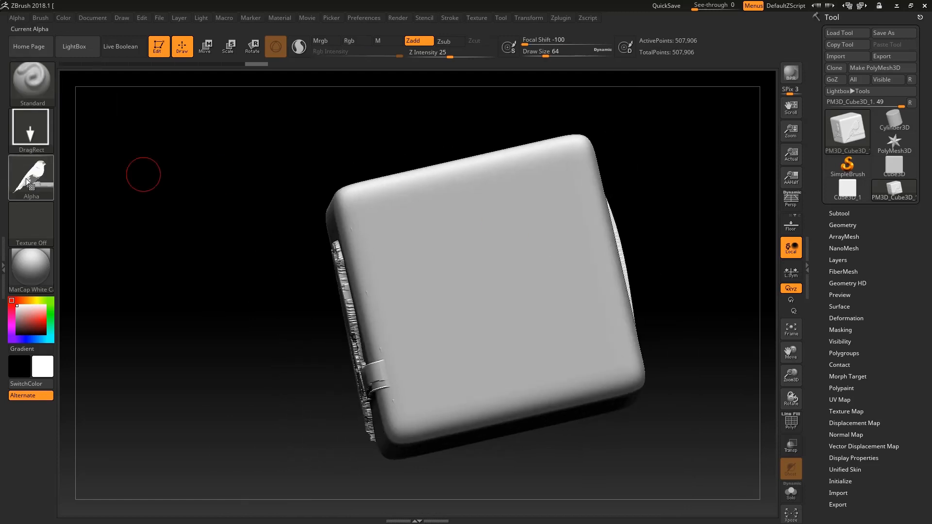
pyautogui.click(31, 177)
pyautogui.click(85, 368)
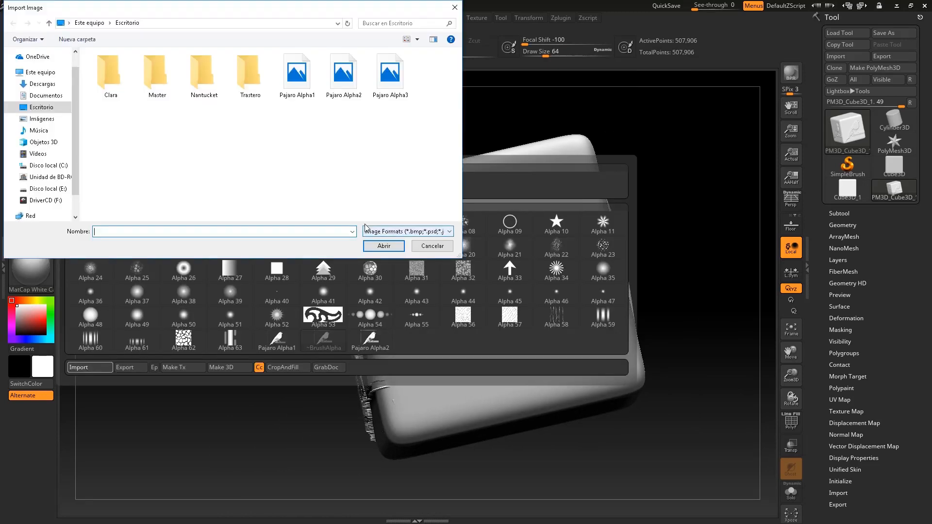
pyautogui.doubleClick(386, 80)
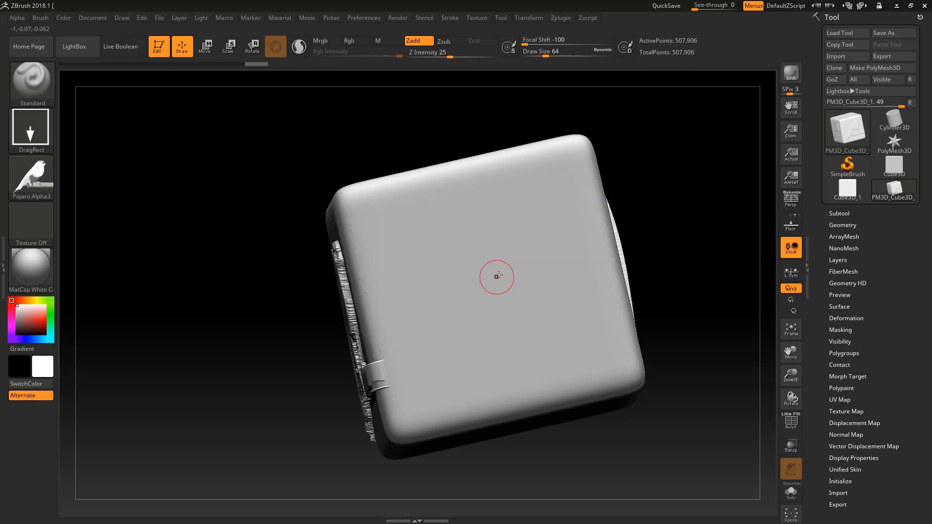
# Stamp the blurred bird alpha as a large relief on the empty cube face, viewed straight on.
pyautogui.keyDown('shift'); pyautogui.moveTo(495, 277); pyautogui.dragTo(500, 277, button='right'); pyautogui.keyUp('shift')
pyautogui.moveTo(486, 284)
pyautogui.mouseDown()
pyautogui.moveTo(483, 330)
pyautogui.moveTo(525, 204)
pyautogui.moveTo(495, 122)
pyautogui.moveTo(501, 96)
pyautogui.moveTo(486, 102)
pyautogui.mouseUp()
# Examine the photo-based bird reliefs on the cube and compare their edges and surface detail with the stepped six-tone relief.
pyautogui.moveTo(697, 294)
pyautogui.mouseDown()
pyautogui.moveTo(701, 278)
pyautogui.moveTo(350, 180)
pyautogui.mouseUp()
pyautogui.keyDown('alt'); pyautogui.moveTo(350, 180); pyautogui.dragTo(249, 188, button='right'); pyautogui.keyUp('alt')
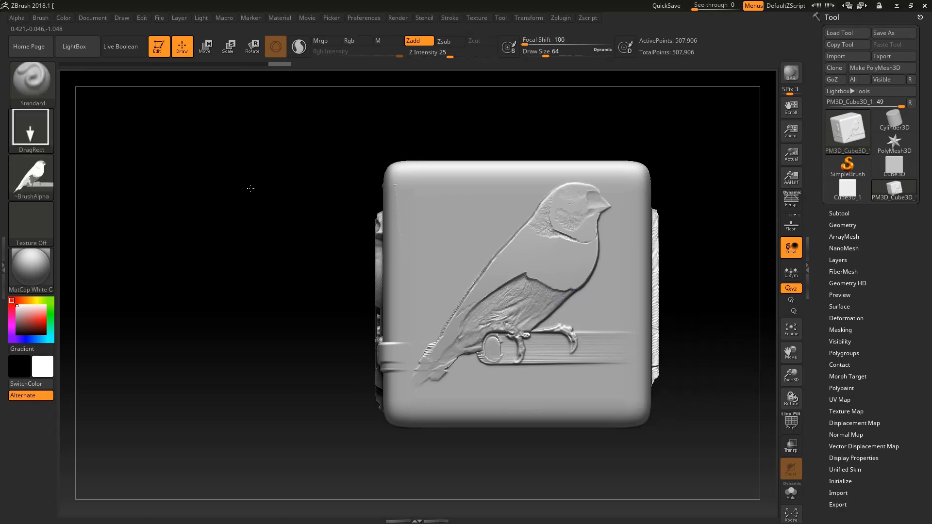
pyautogui.keyDown('ctrl'); pyautogui.moveTo(516, 223); pyautogui.dragTo(539, 268, button='right'); pyautogui.keyUp('ctrl')
pyautogui.keyDown('alt'); pyautogui.moveTo(636, 247); pyautogui.dragTo(475, 262, button='right'); pyautogui.keyUp('alt')
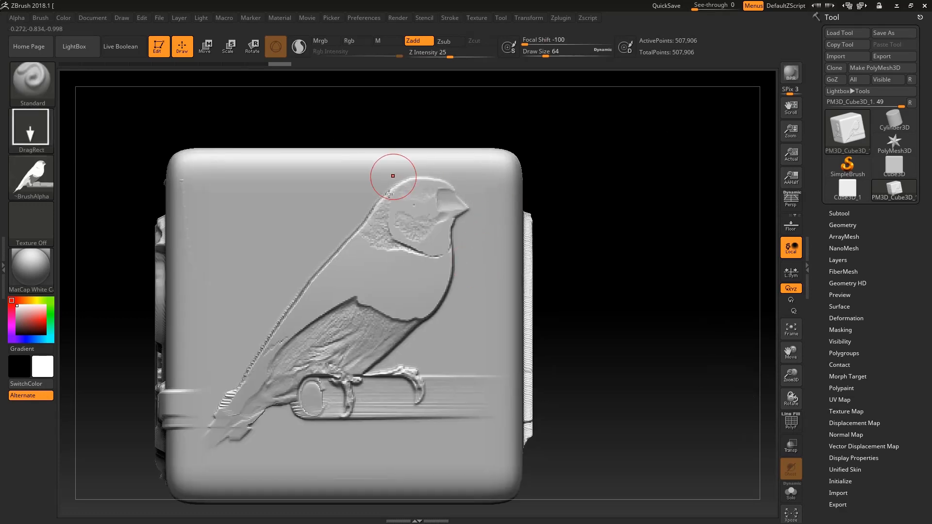
pyautogui.moveTo(652, 246); pyautogui.dragTo(433, 253)
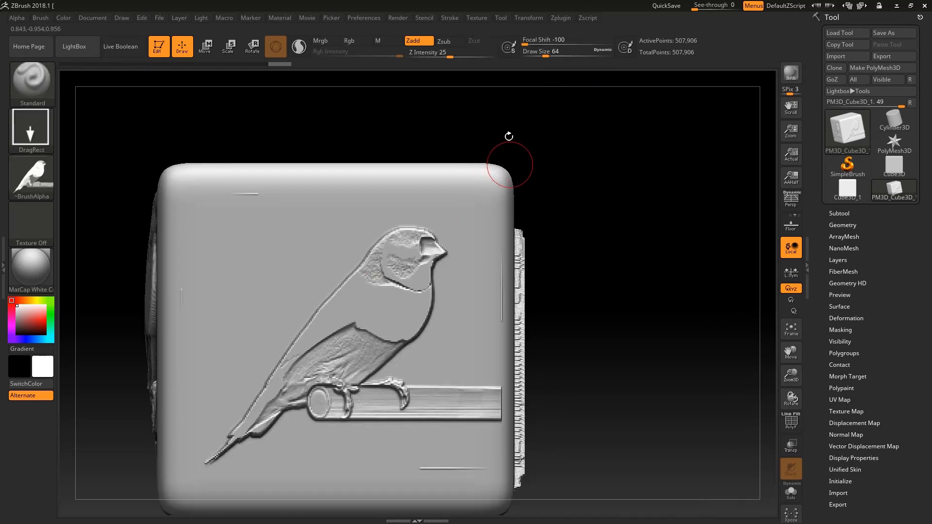
pyautogui.moveTo(510, 139); pyautogui.dragTo(527, 152)
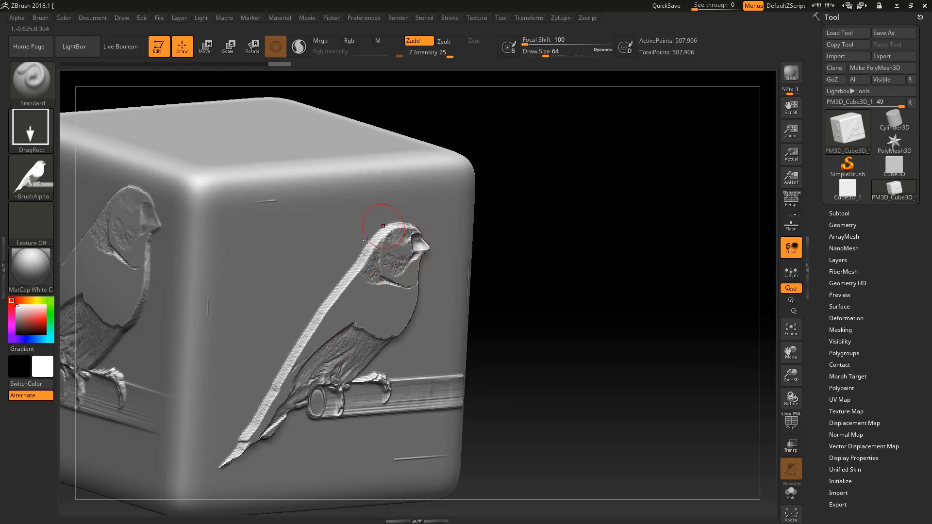
pyautogui.keyDown('shift'); pyautogui.moveTo(591, 240); pyautogui.dragTo(562, 235); pyautogui.keyUp('shift')
pyautogui.keyDown('alt'); pyautogui.moveTo(631, 157); pyautogui.dragTo(498, 98); pyautogui.keyUp('alt')
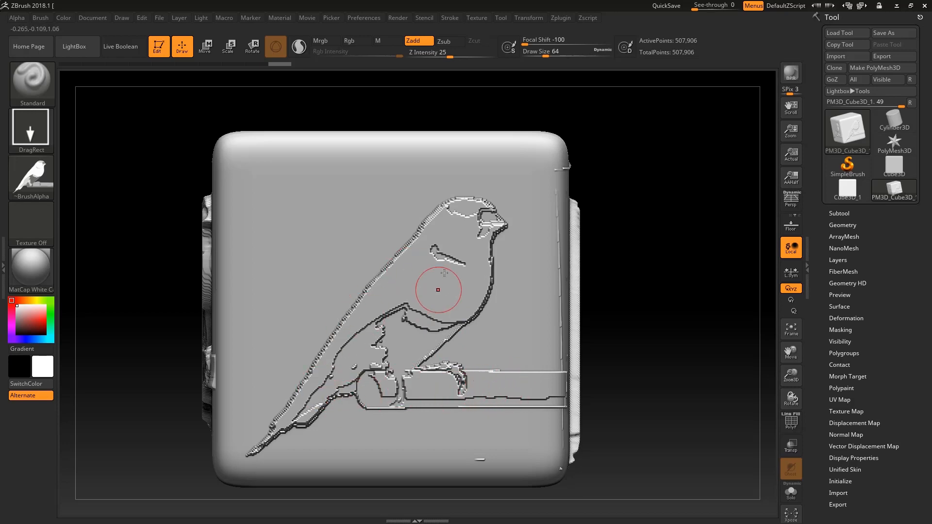
# Inspect the blurred bird relief's edges from the front and at an angle, and compare it with the stepped and photo-based reliefs.
pyautogui.moveTo(670, 250)
pyautogui.mouseDown()
pyautogui.moveTo(508, 285)
pyautogui.moveTo(593, 291)
pyautogui.mouseUp()
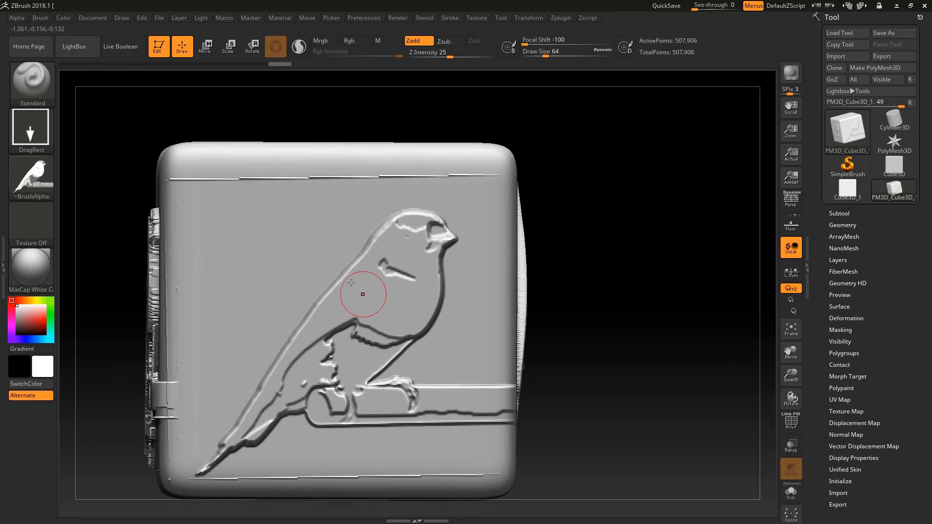
pyautogui.moveTo(358, 291); pyautogui.dragTo(355, 283, button='right')
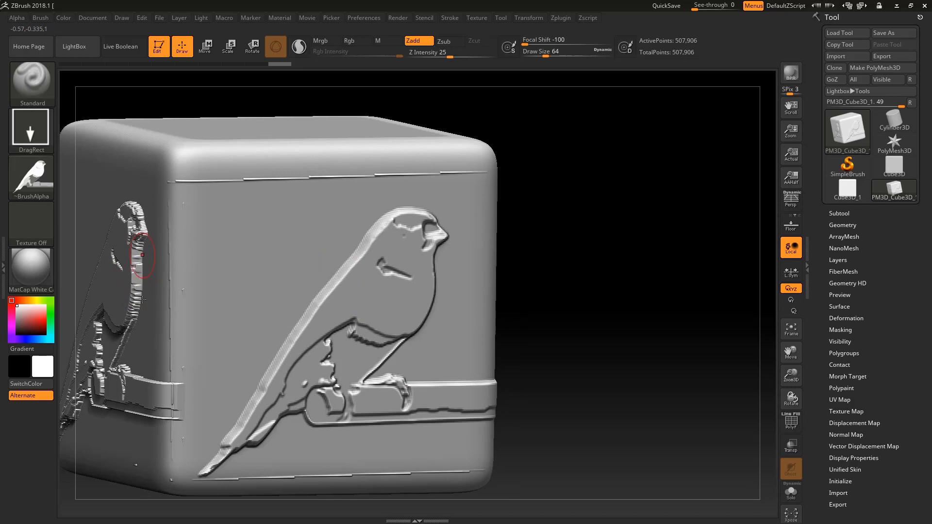
pyautogui.moveTo(558, 277)
pyautogui.mouseDown()
pyautogui.moveTo(607, 242)
pyautogui.moveTo(595, 250)
pyautogui.moveTo(277, 212)
pyautogui.moveTo(215, 223)
pyautogui.moveTo(242, 240)
pyautogui.mouseUp()
pyautogui.moveTo(241, 240)
pyautogui.keyDown('ctrl'); pyautogui.mouseDown(button='right')
pyautogui.moveTo(240, 167)
pyautogui.moveTo(241, 200)
pyautogui.mouseUp(button='right'); pyautogui.keyUp('ctrl')
pyautogui.moveTo(596, 249); pyautogui.dragTo(593, 256)
pyautogui.moveTo(595, 257)
pyautogui.keyDown('ctrl'); pyautogui.mouseDown(button='right')
pyautogui.moveTo(605, 286)
pyautogui.moveTo(653, 273)
pyautogui.mouseUp(button='right'); pyautogui.keyUp('ctrl')
pyautogui.moveTo(678, 250)
pyautogui.keyDown('shift'); pyautogui.mouseDown()
pyautogui.moveTo(692, 244)
pyautogui.moveTo(662, 250)
pyautogui.mouseUp(); pyautogui.keyUp('shift')
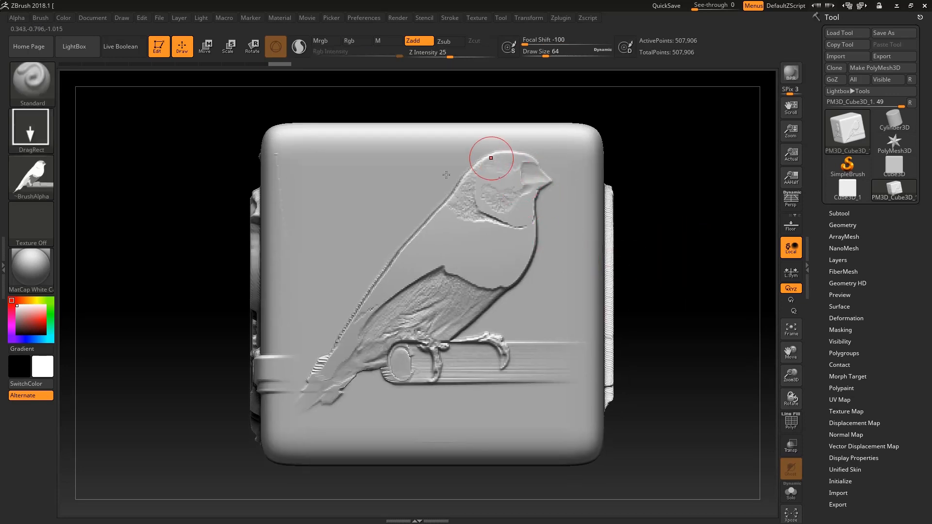